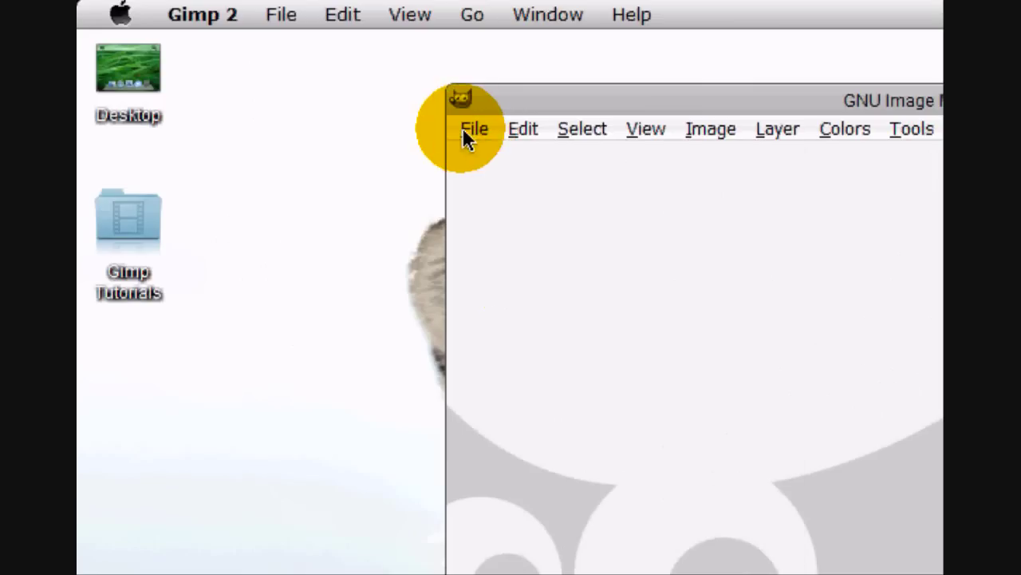
- Create a new blank image 640 pixels wide and 300 pixels high
click(462, 127)
click(490, 167)
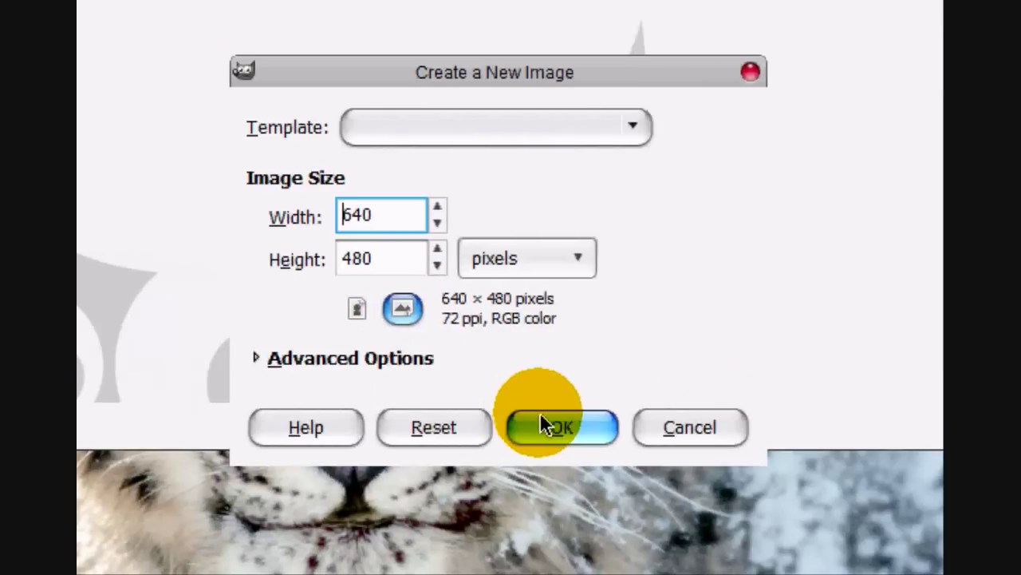
double_click(404, 258)
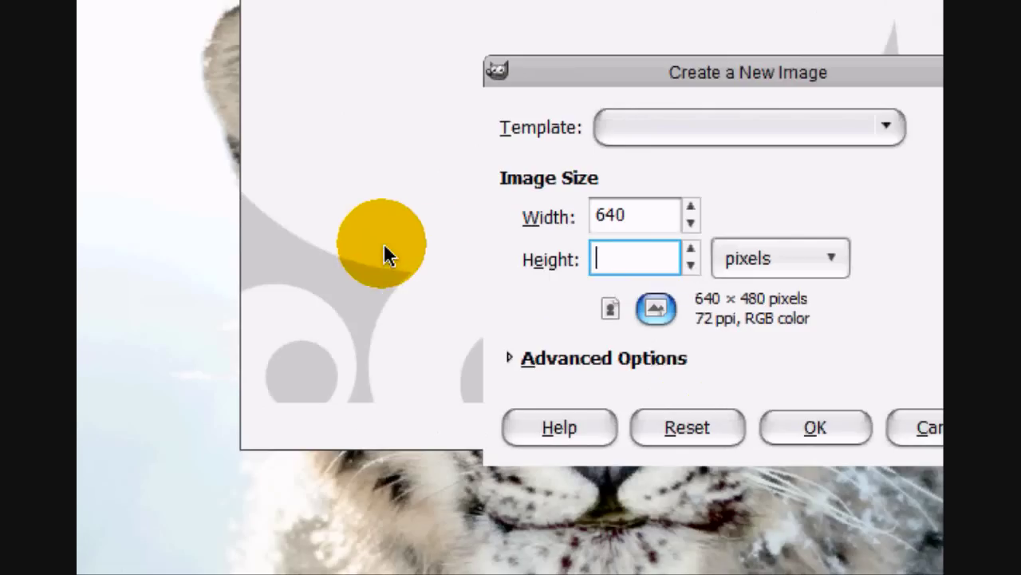
text(300)
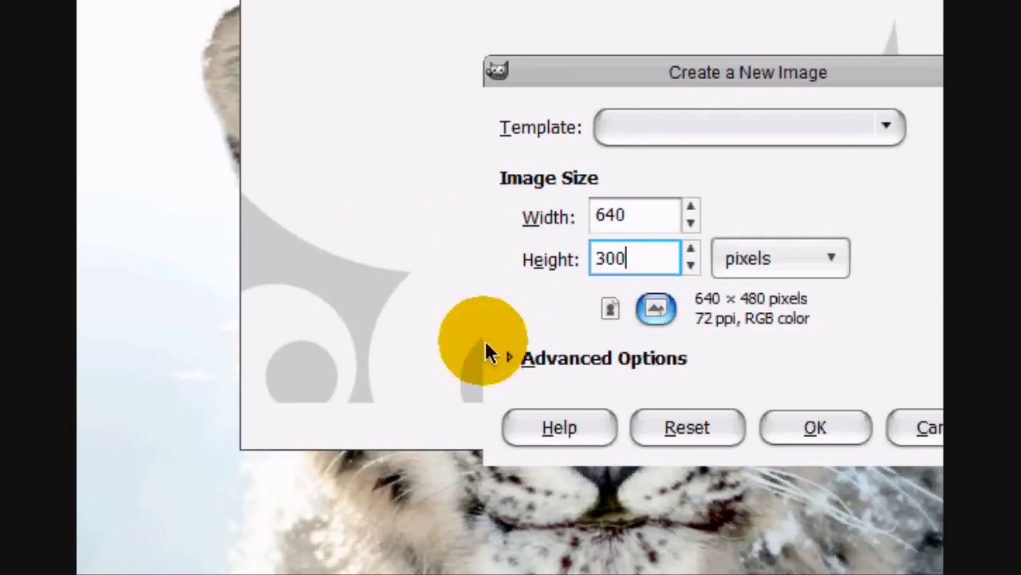
click(815, 426)
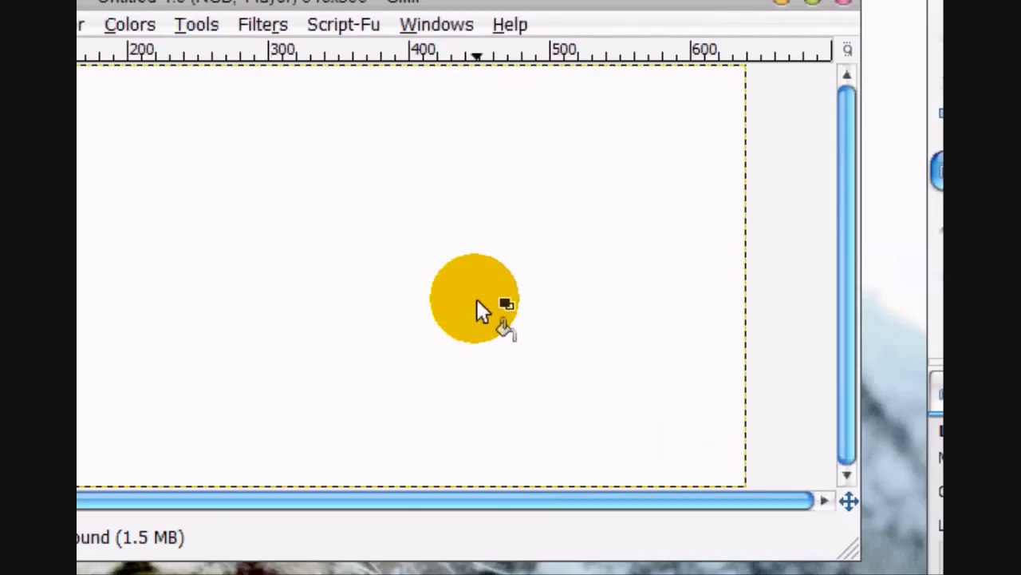
- Fill the background with black and add a new transparent layer above it
click(229, 462)
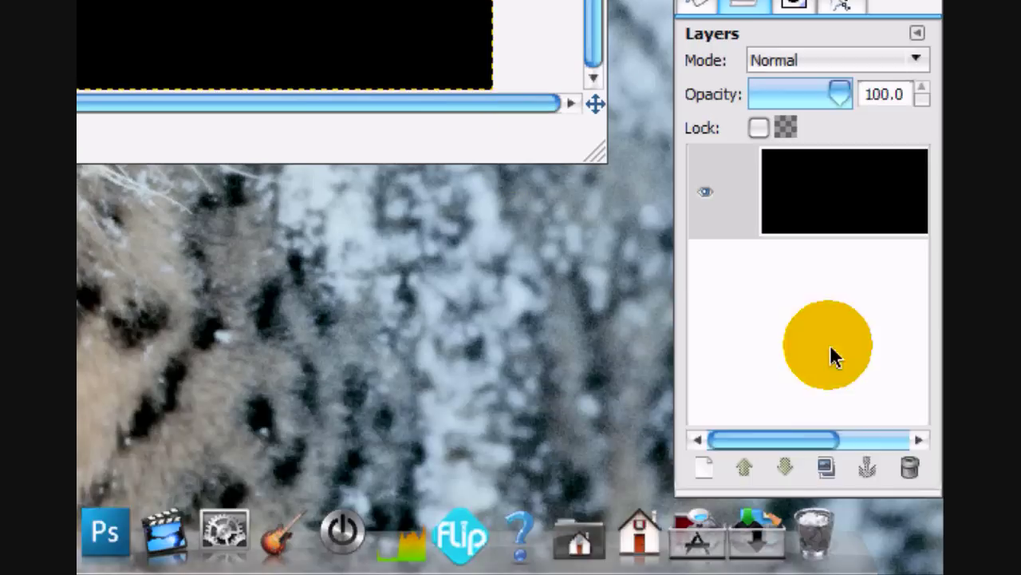
click(703, 467)
click(321, 258)
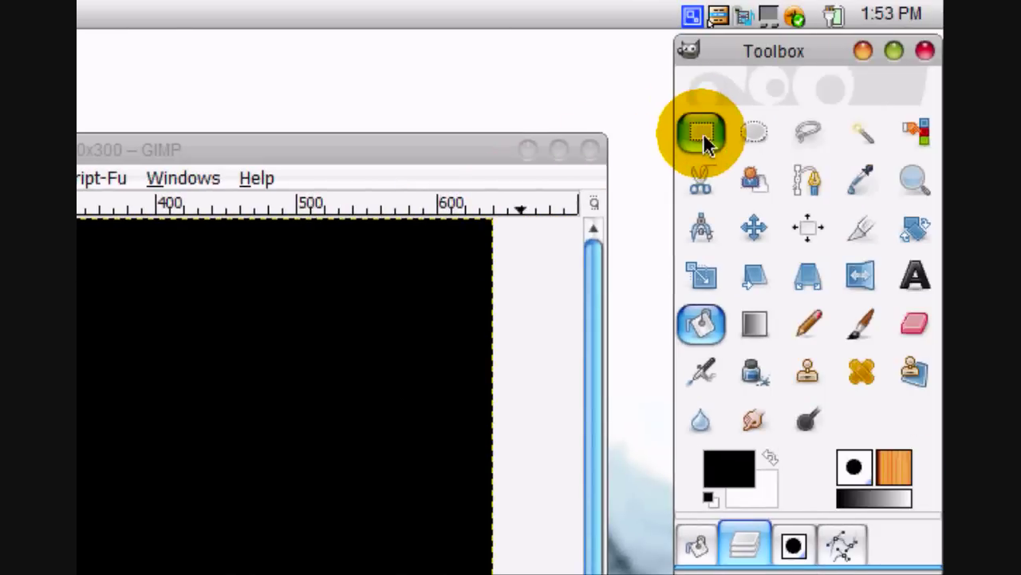
- Make a rectangular selection across the full canvas width, about 56 px high and vertically near the middle
click(704, 136)
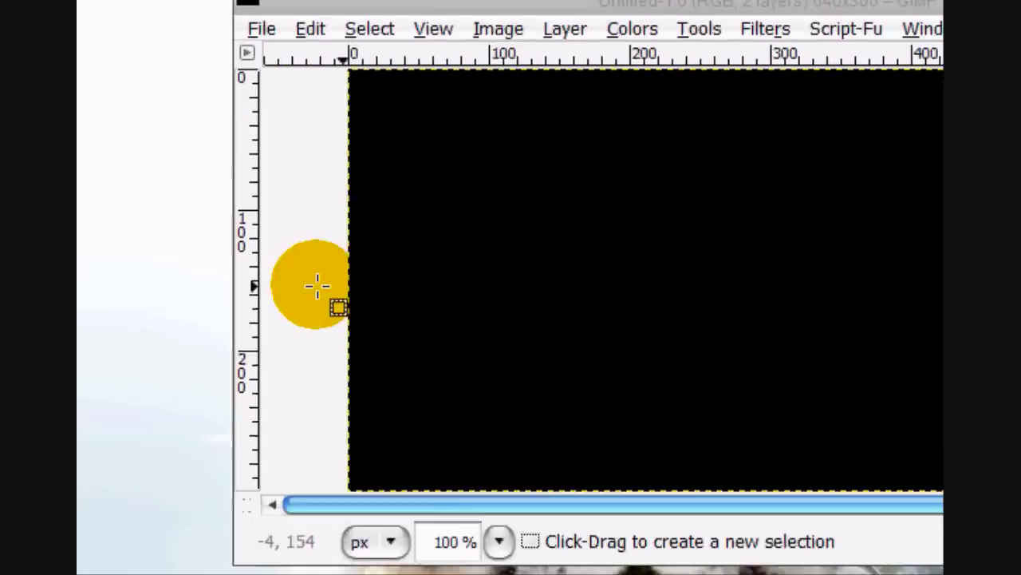
drag(504, 300, 483, 488)
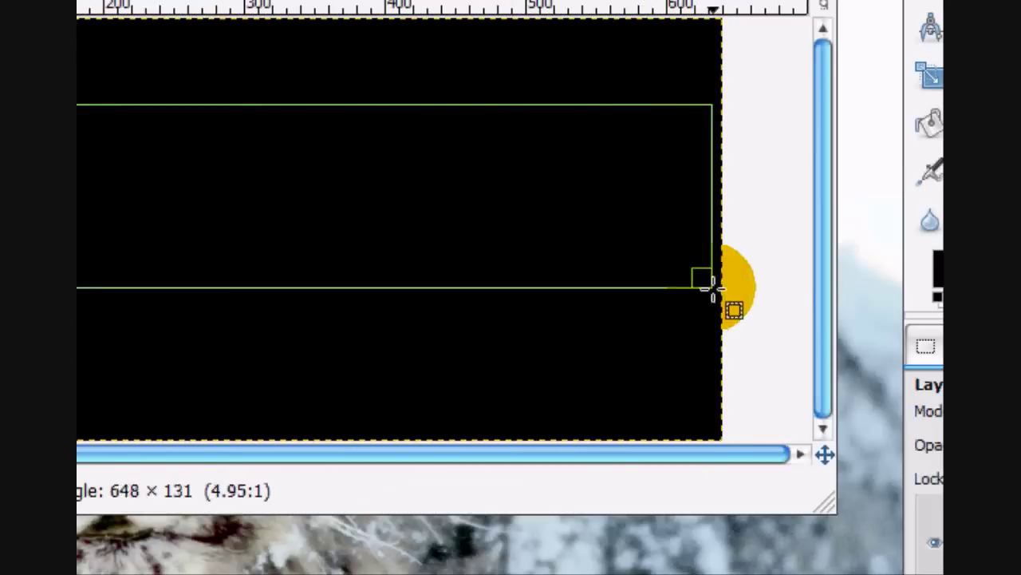
drag(713, 288, 748, 279)
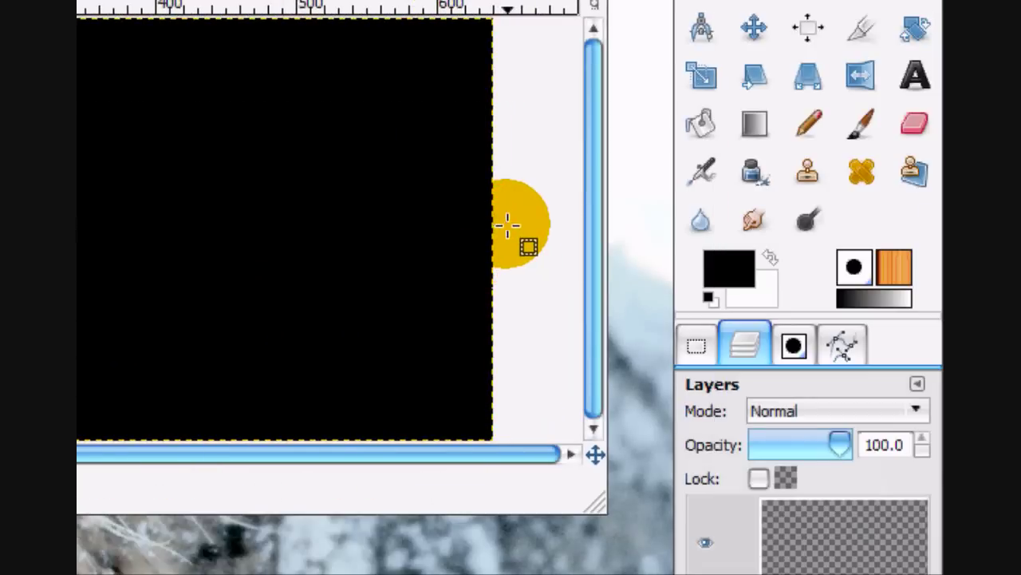
drag(508, 226, 507, 224)
drag(538, 167, 546, 226)
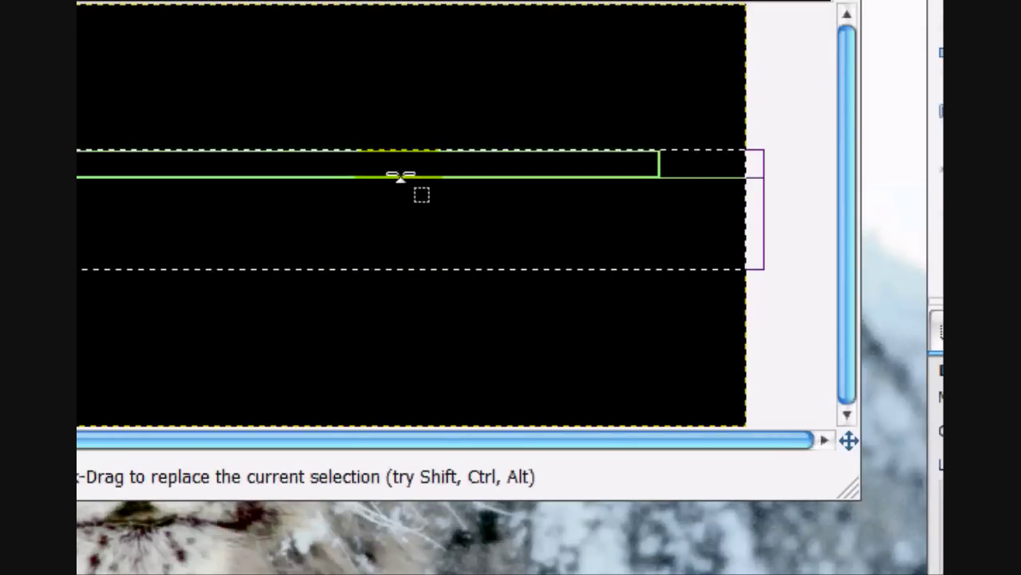
drag(401, 176, 394, 214)
- Fill the selected band with blue 303fcf on the new layer and remove the selection
click(734, 276)
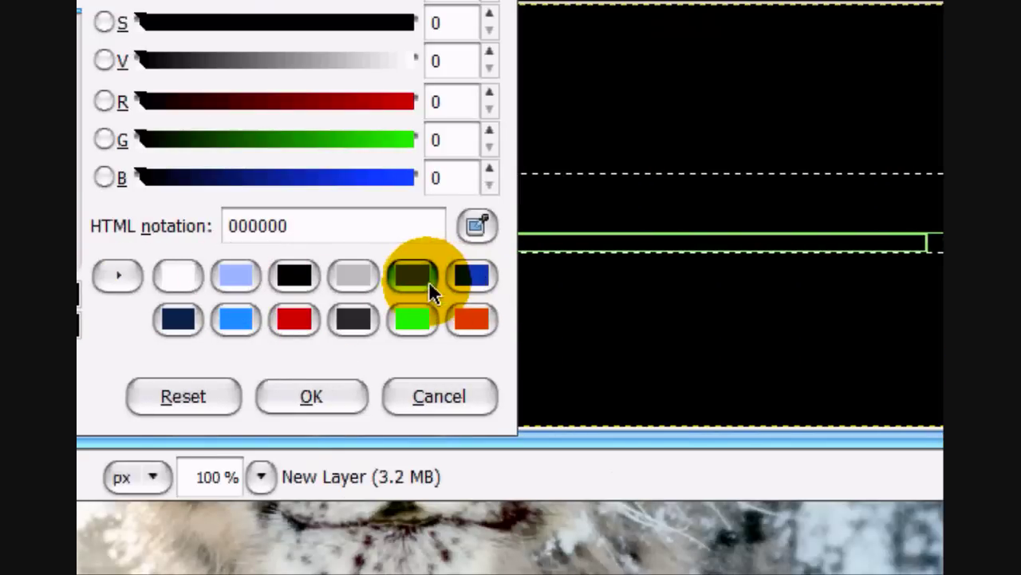
click(423, 278)
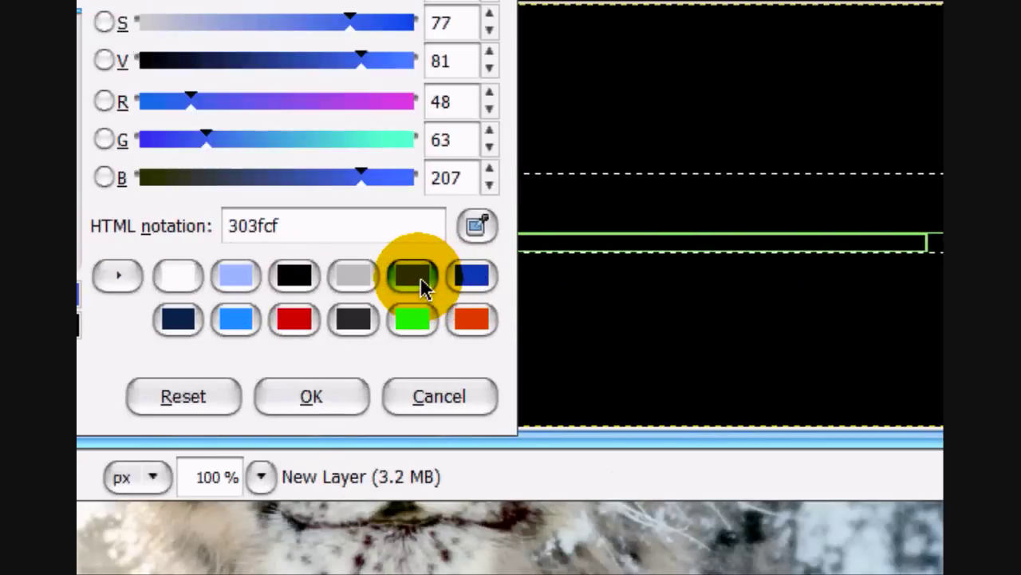
click(317, 397)
click(714, 267)
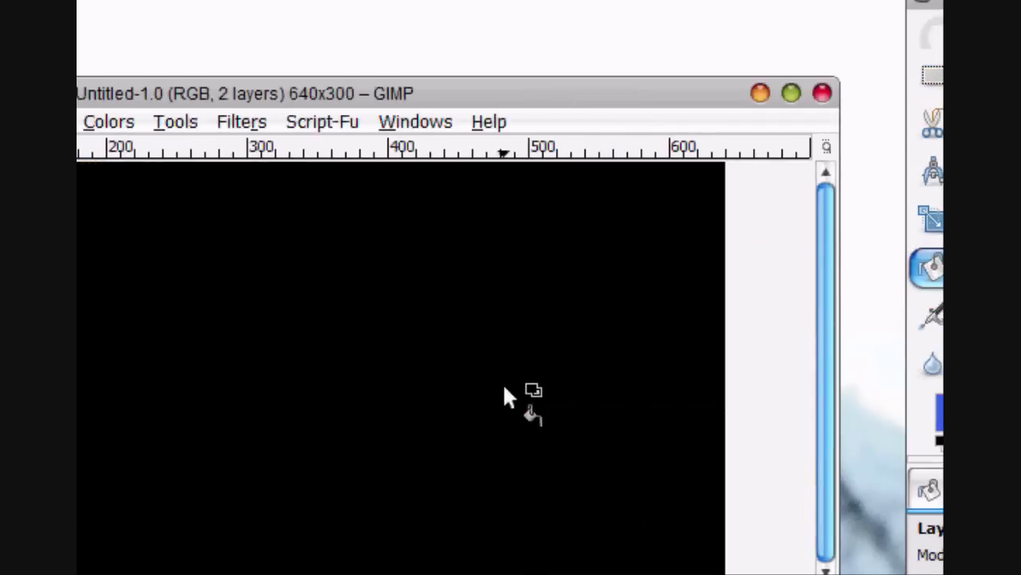
click(284, 382)
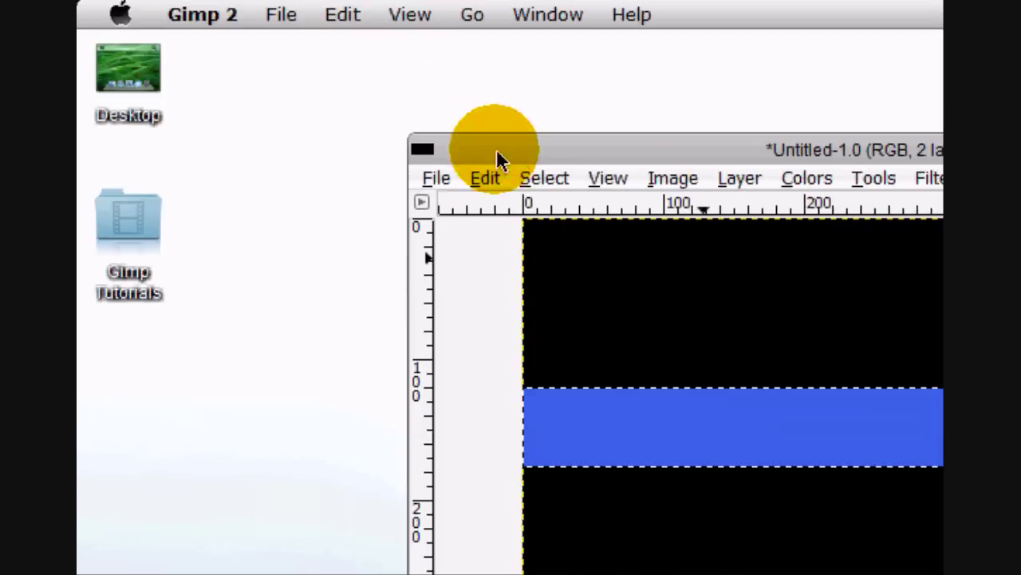
click(542, 171)
click(627, 247)
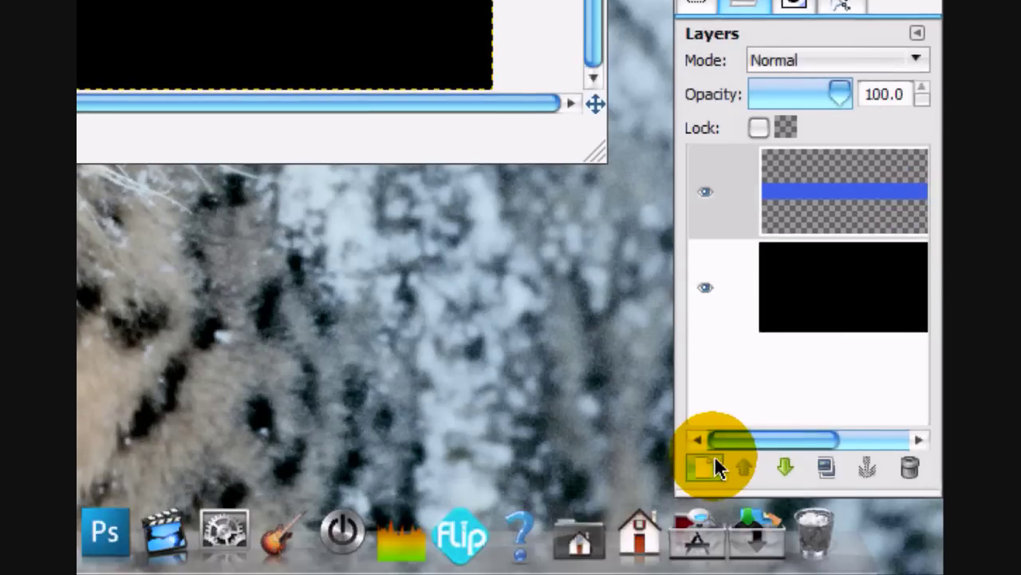
- Add another new layer and make a narrow upright selection about 27 × 108 px in the black area below the band
click(716, 467)
click(342, 347)
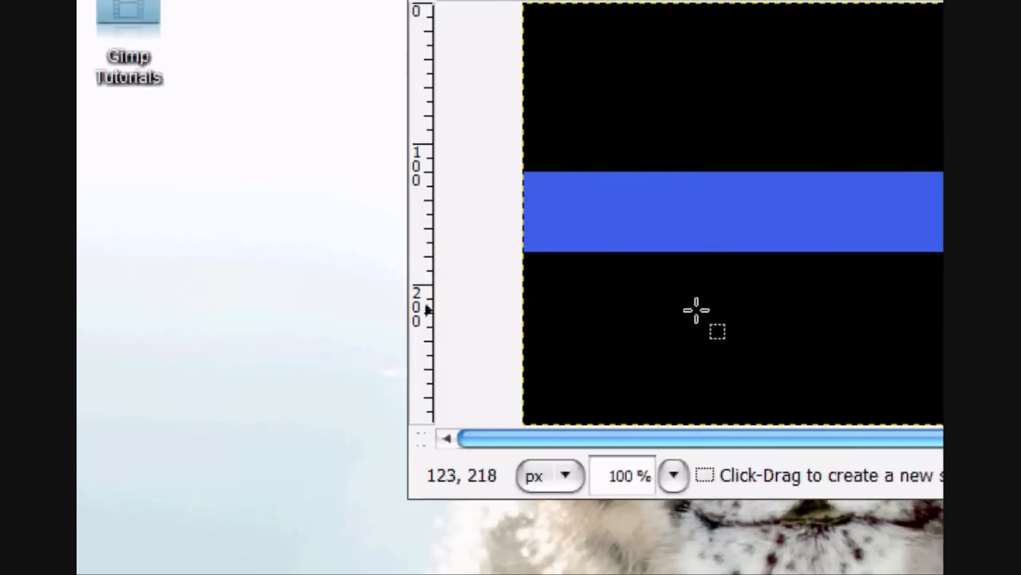
drag(721, 329, 732, 412)
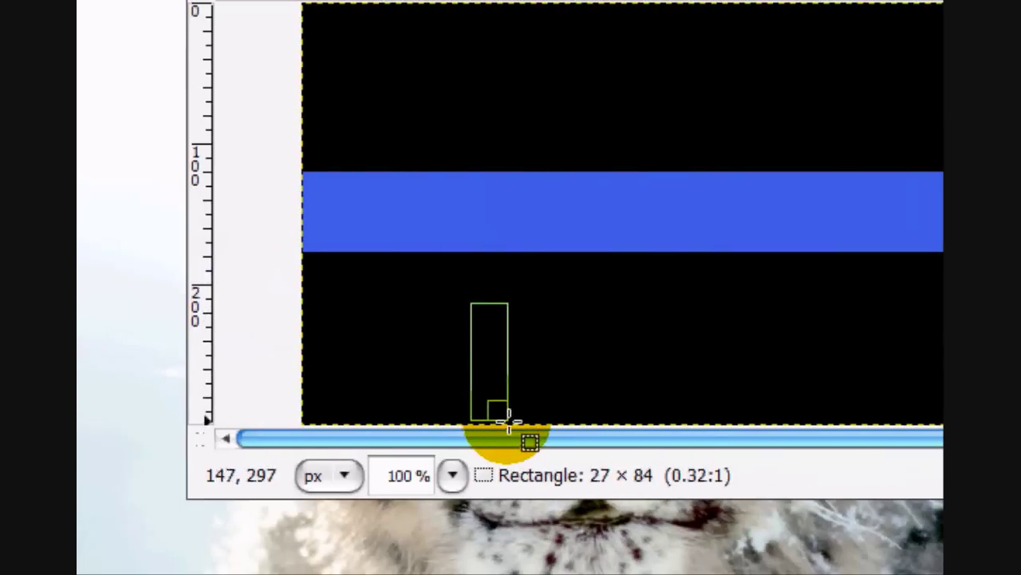
drag(509, 417, 508, 421)
click(496, 289)
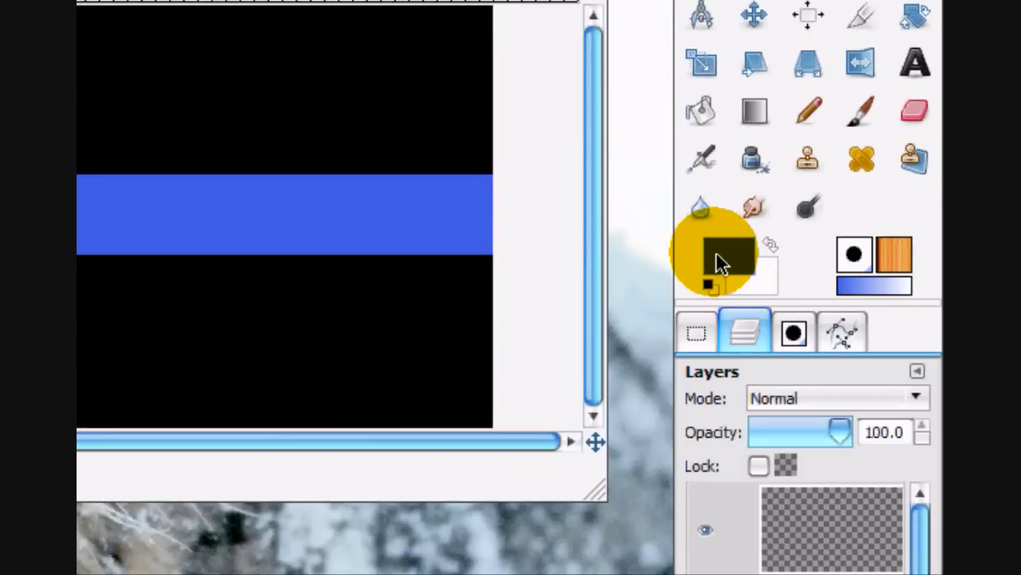
- Fill the upright selection with dark blue 001744 and remove the selection
click(718, 259)
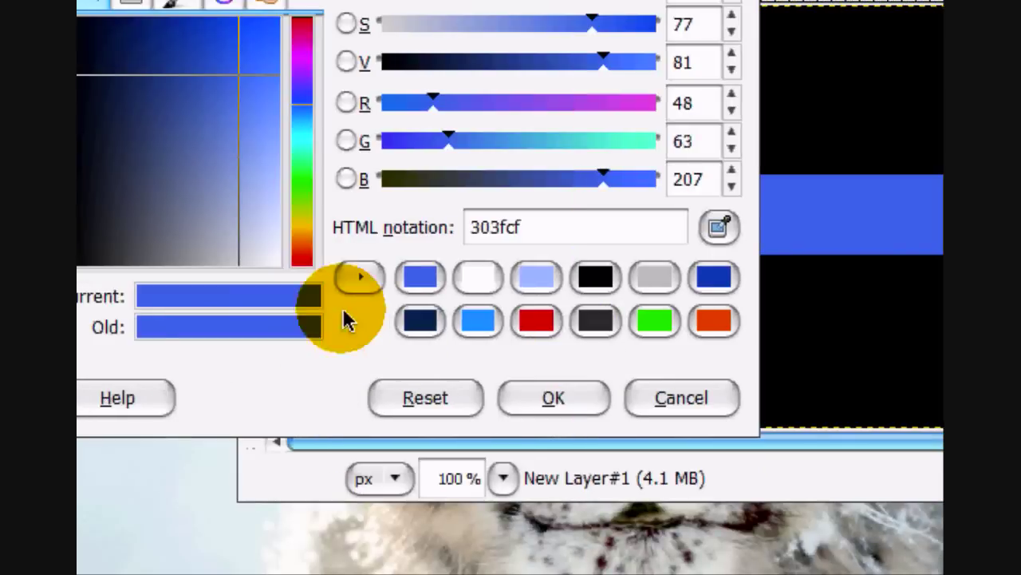
click(438, 316)
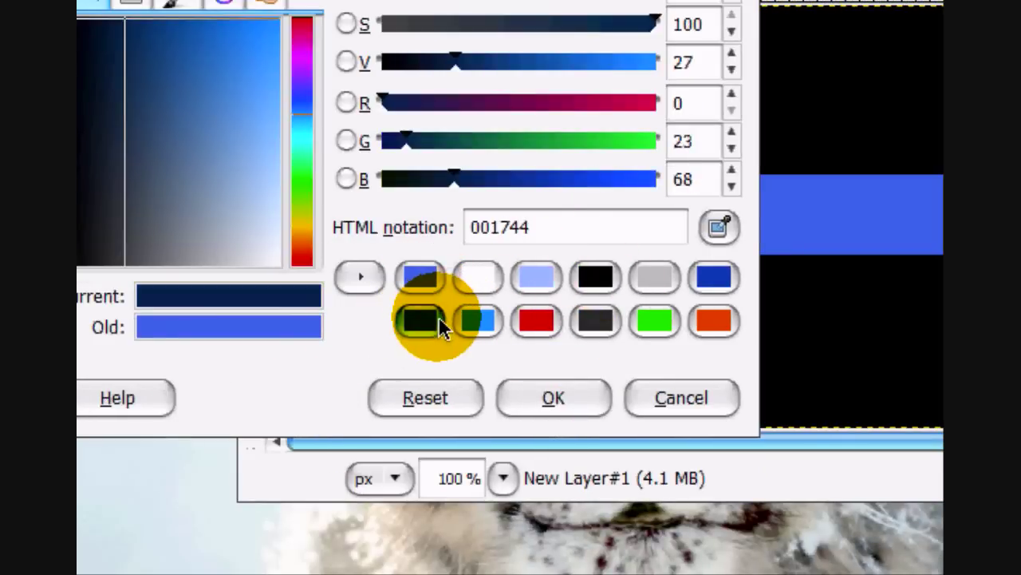
click(559, 395)
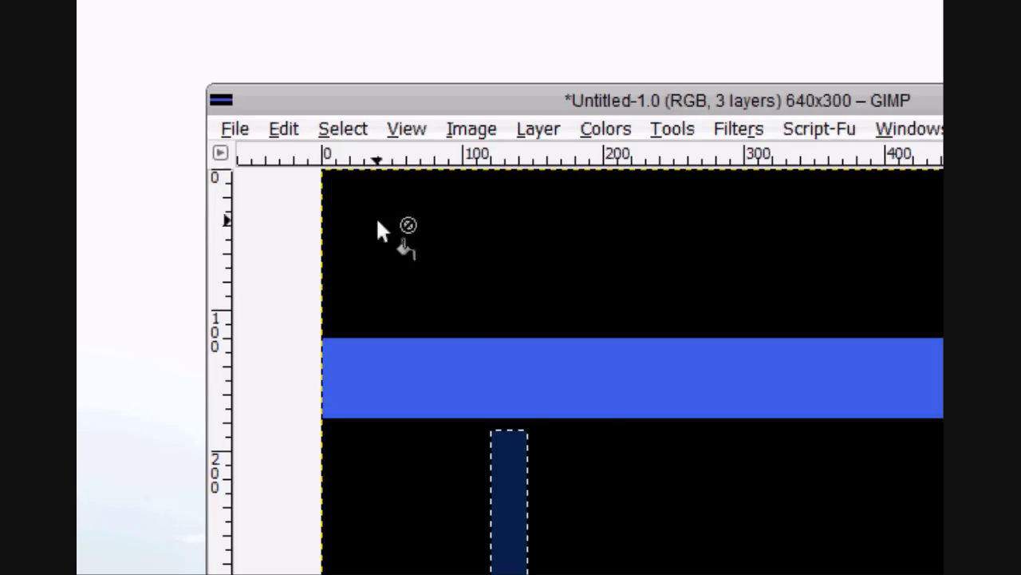
click(339, 177)
click(363, 239)
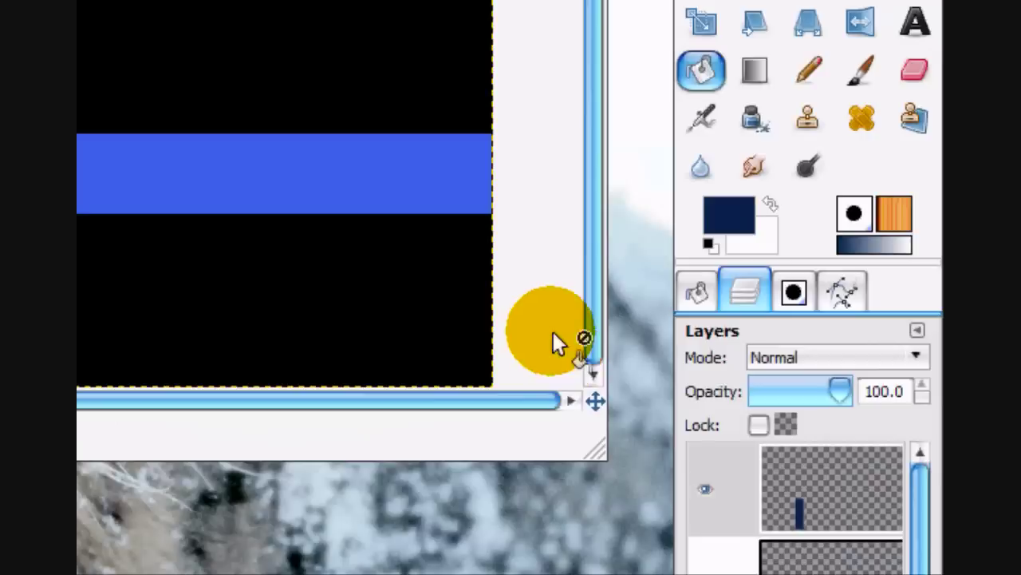
- Move the dark blue bar over the left end of the blue band and autocrop its layer
click(752, 226)
drag(496, 379, 345, 264)
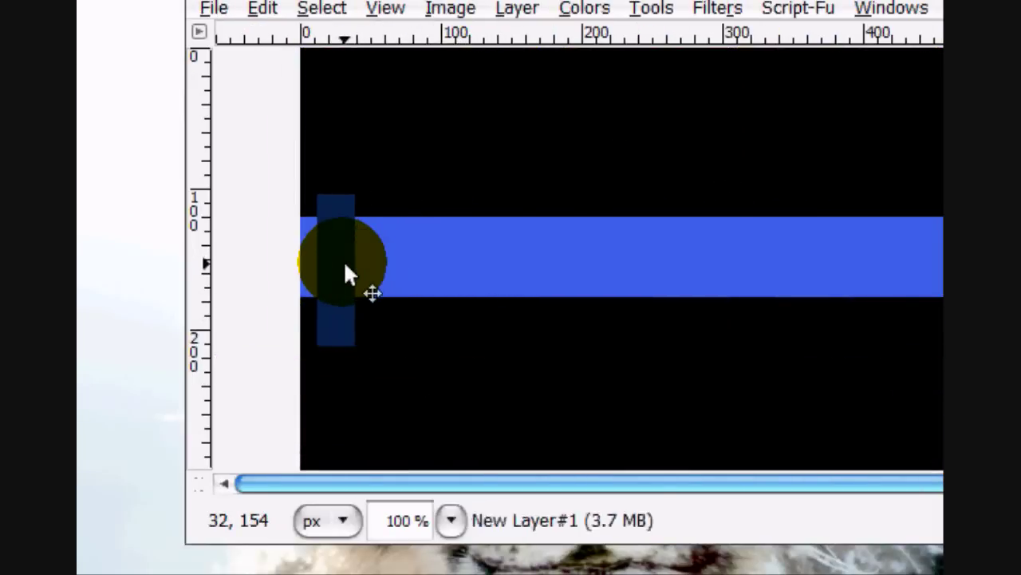
click(907, 214)
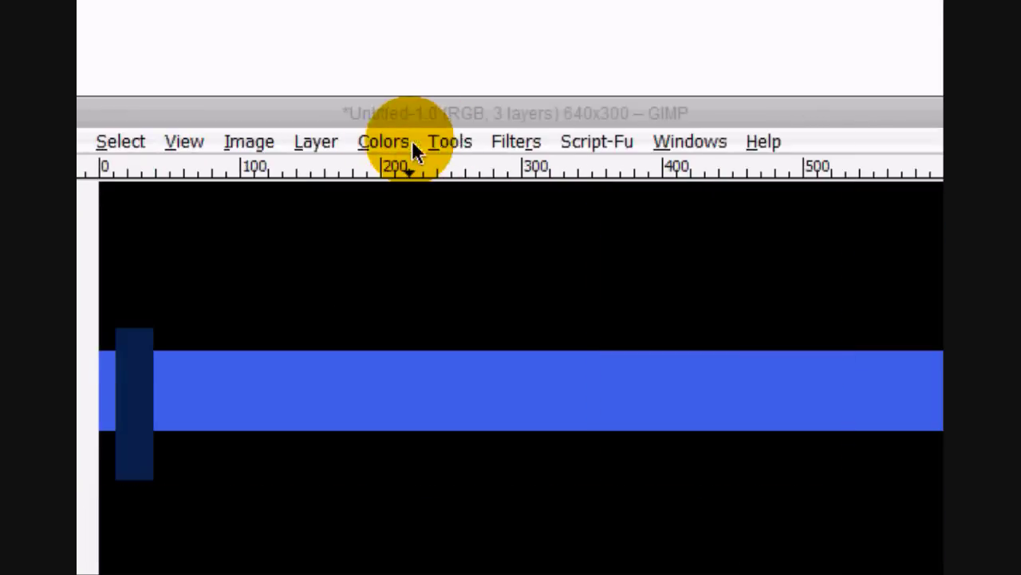
click(314, 141)
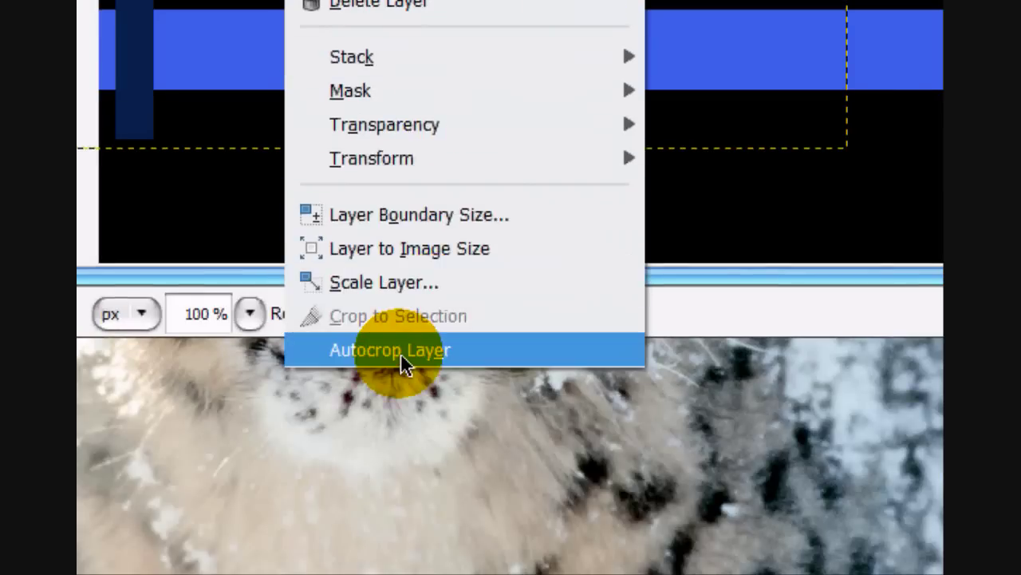
click(400, 351)
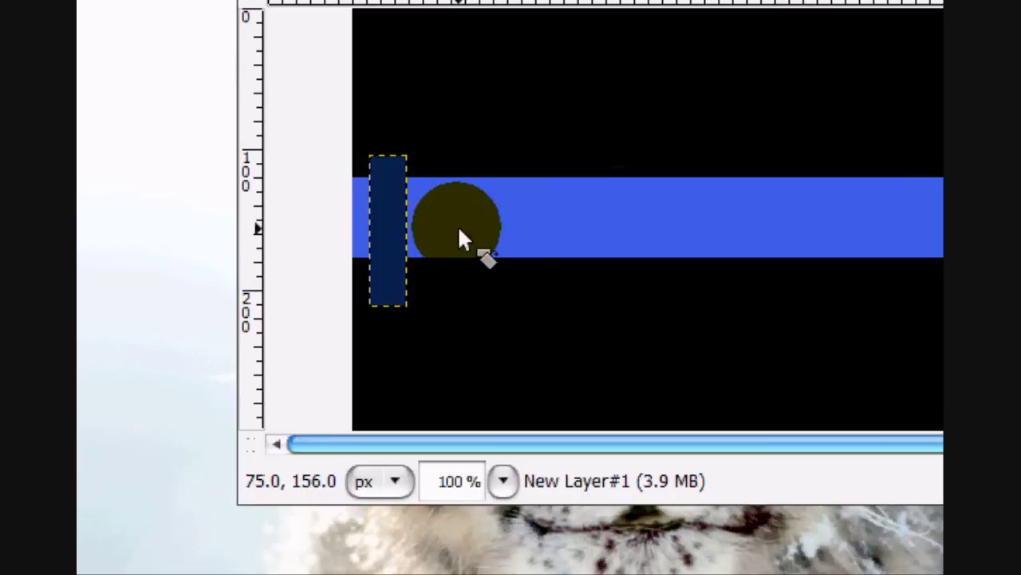
- Rotate the dark bar clockwise into a diagonal slant and shift it so its lower end runs off the canvas's left edge
drag(380, 292, 356, 271)
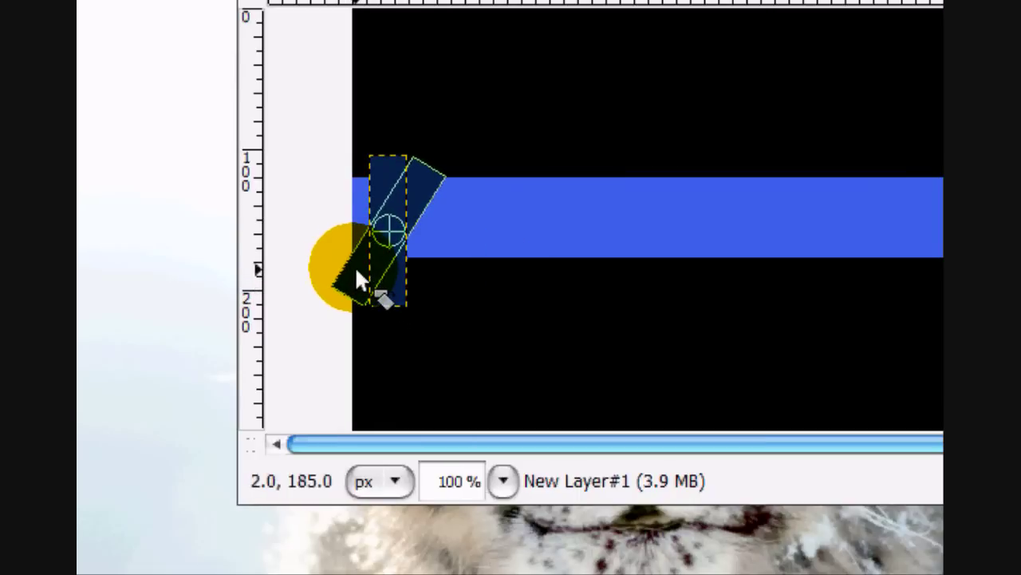
click(535, 219)
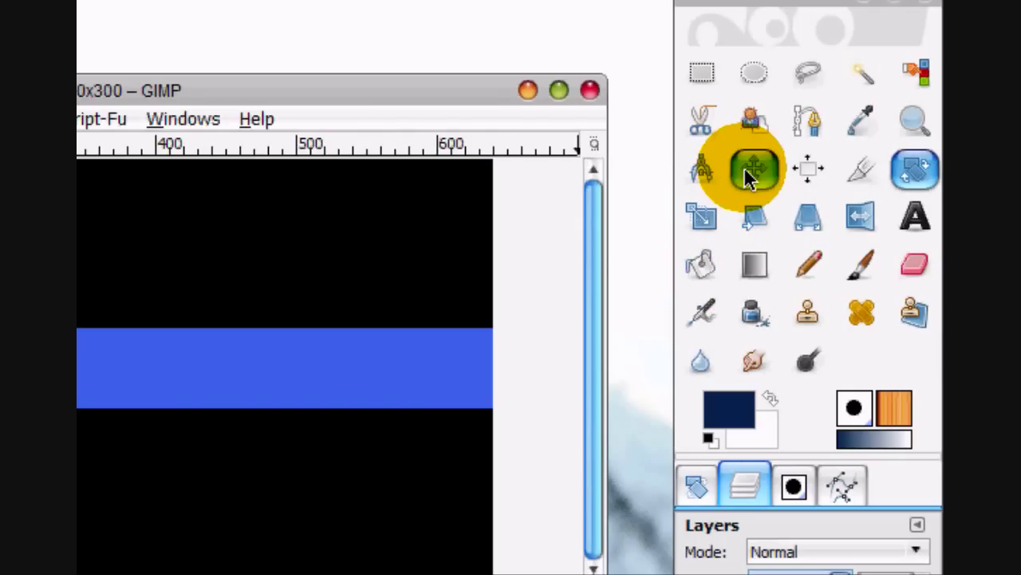
click(744, 167)
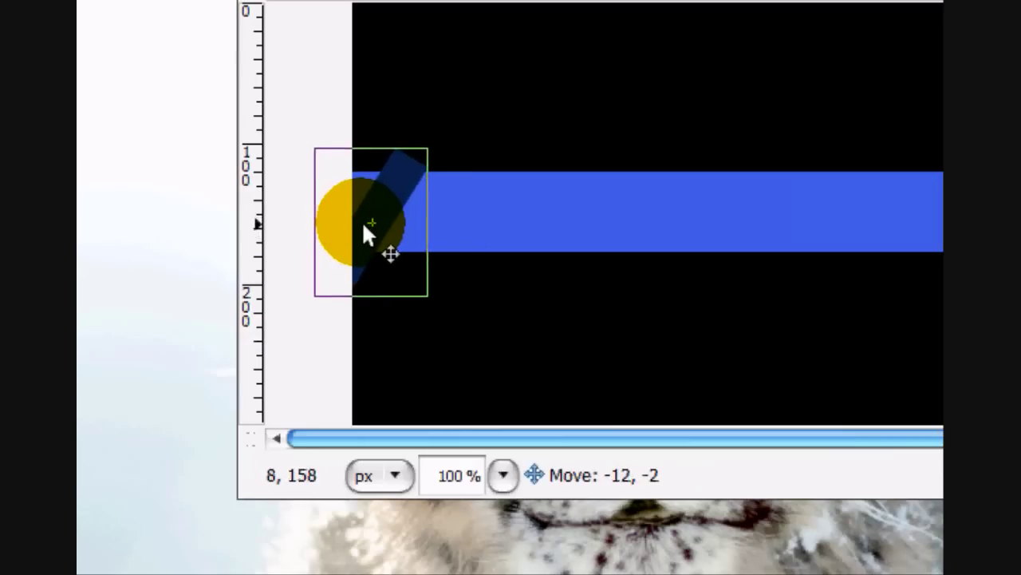
drag(363, 228, 368, 228)
- Duplicate the slanted bar's layer and nudge the copy about 60 px to the right along the band
click(825, 467)
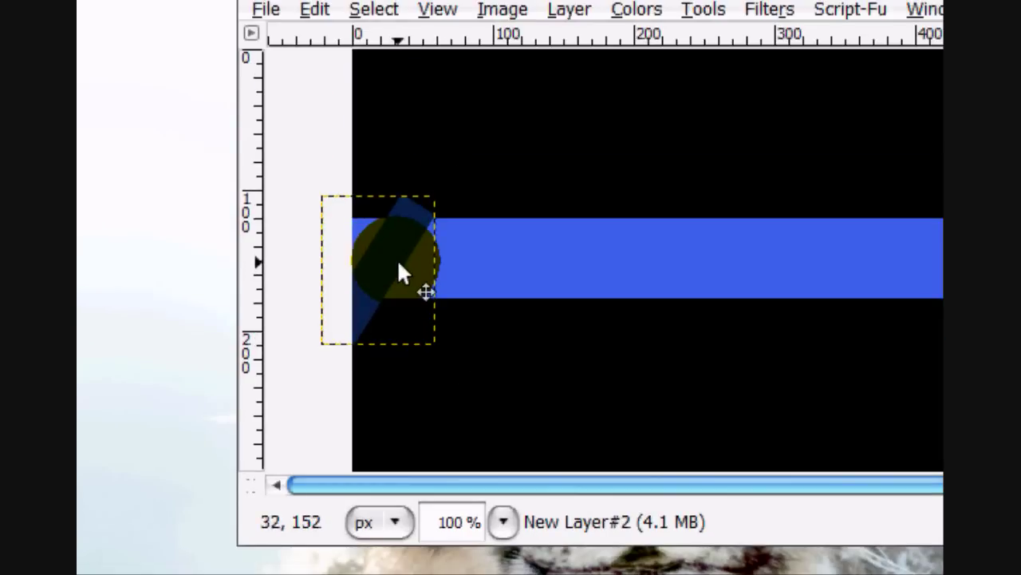
key(Left)
key(Left)
key(Right)
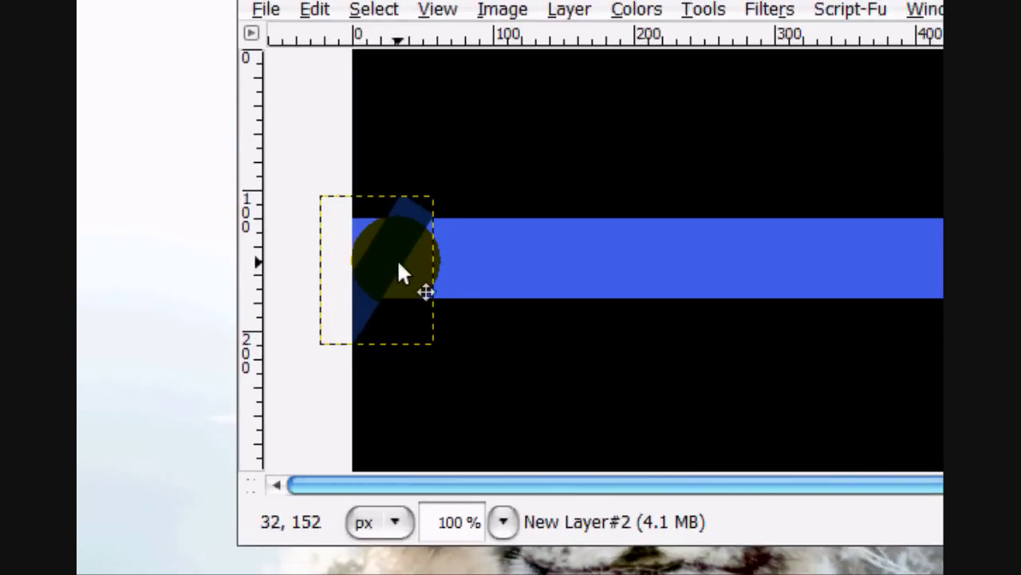
key(Right)
key(Right)
key(Right)
key(Right)
key(Right)
key(Right)
key(Right)
key(Right)
key(Right)
key(Right)
key(Right)
key(Right)
key(Right)
key(Right)
key(Right)
key(Right)
key(Right)
key(Right)
key(Right)
key(Right)
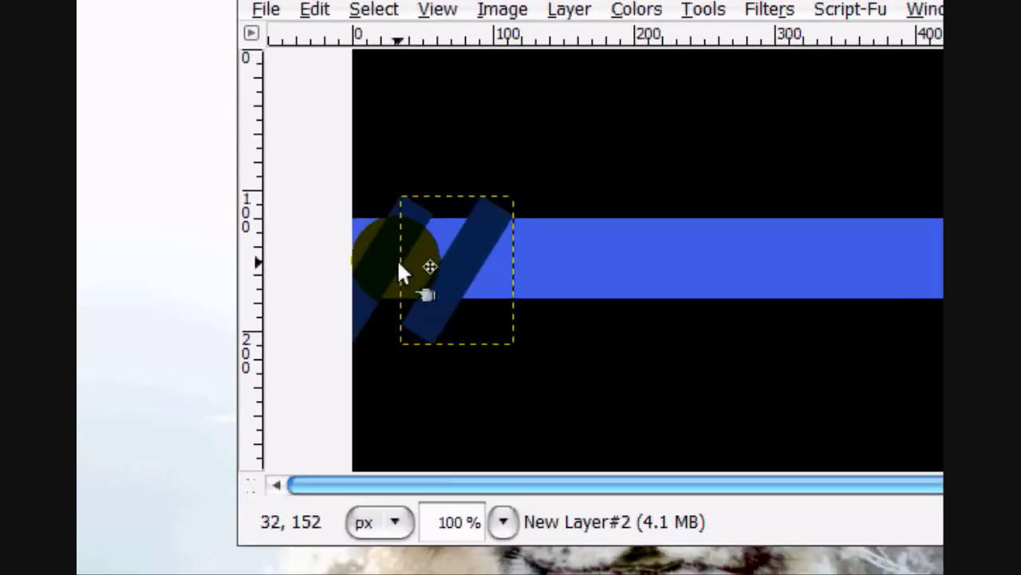
key(Right)
key(Right)
key(Right)
key(Right)
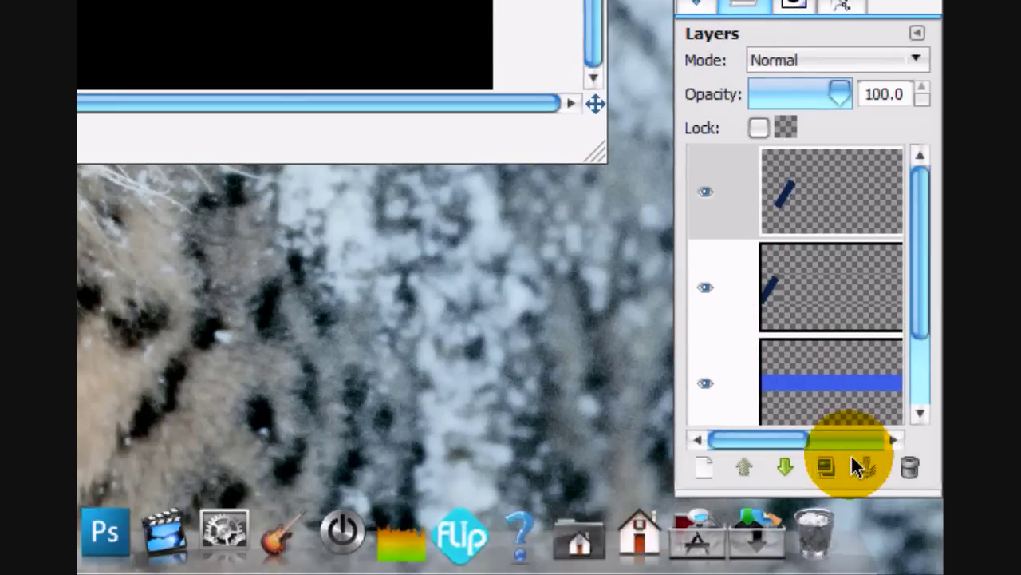
- Duplicate the second slanted bar's layer and nudge the copy about 60 px further right as the third evenly spaced stripe
click(854, 466)
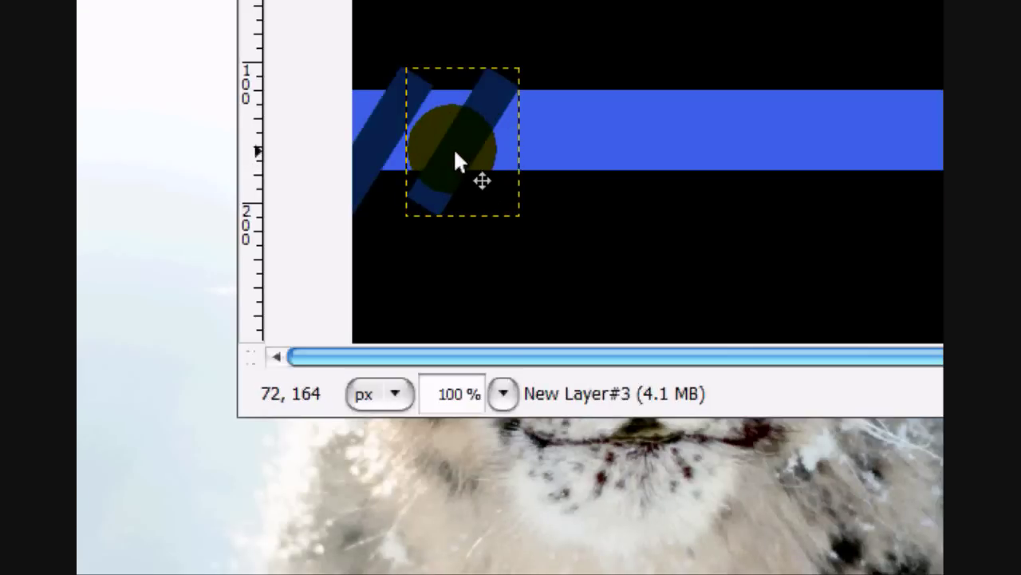
key(Right)
key(Right)
key(Right)
key(Right)
key(Right)
key(Right)
key(Right)
key(Right)
key(Right)
key(Right)
key(Right)
key(Right)
key(Right)
key(Right)
key(Right)
key(Right)
key(Right)
key(Right)
key(Right)
key(Right)
key(Right)
key(Right)
key(Right)
key(Right)
key(Right)
key(Right)
key(Right)
key(Right)
key(Right)
key(Right)
key(Right)
key(Right)
key(Right)
key(Right)
key(Right)
key(Right)
key(Right)
key(Right)
key(Right)
key(Right)
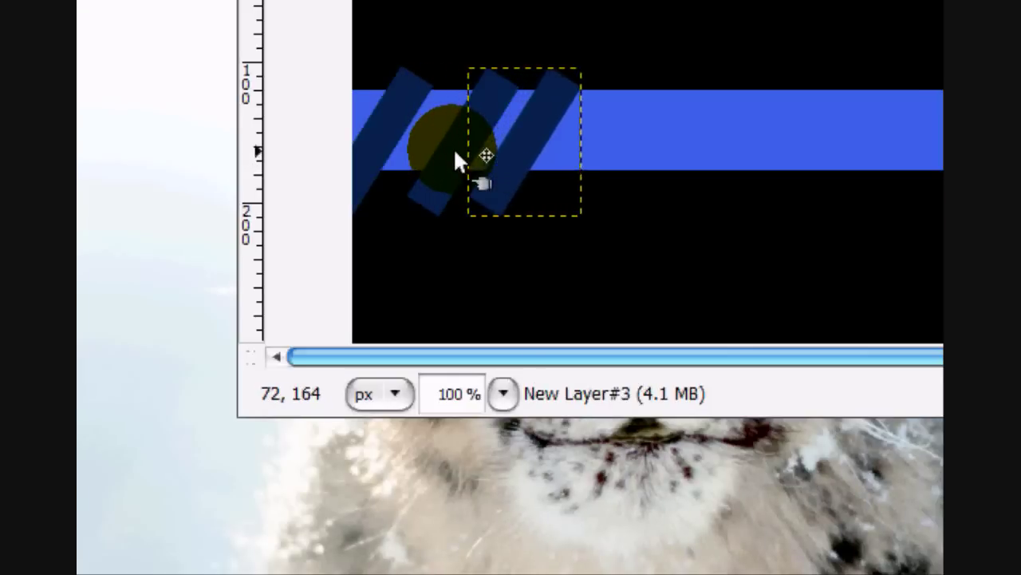
key(Right)
key(Right)
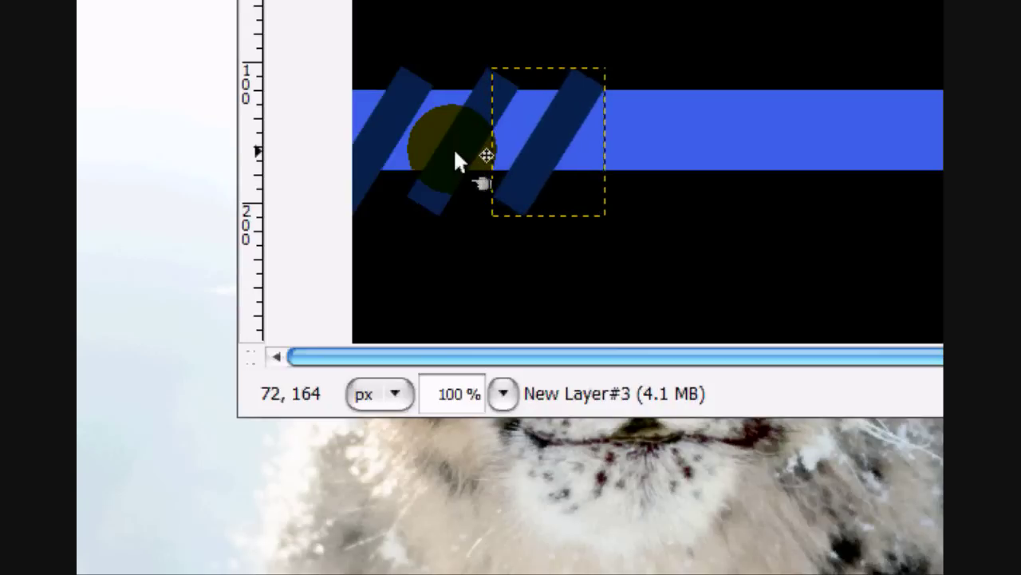
key(Right)
key(Right)
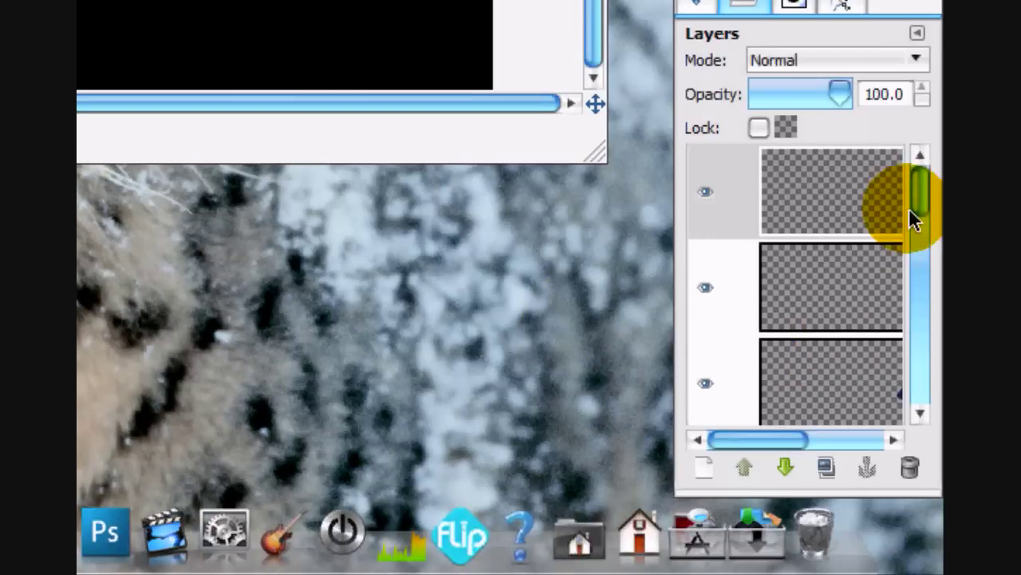
- Select the blue band's shape from its layer's alpha and invert the selection to cover everything outside the band
drag(920, 195, 921, 171)
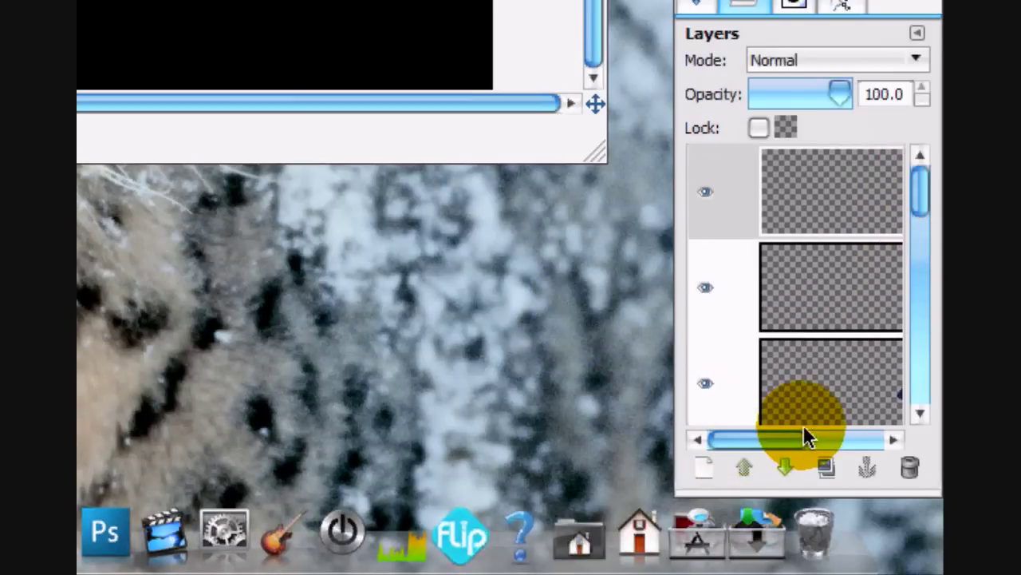
drag(782, 438, 800, 440)
drag(935, 194, 914, 371)
right_click(765, 271)
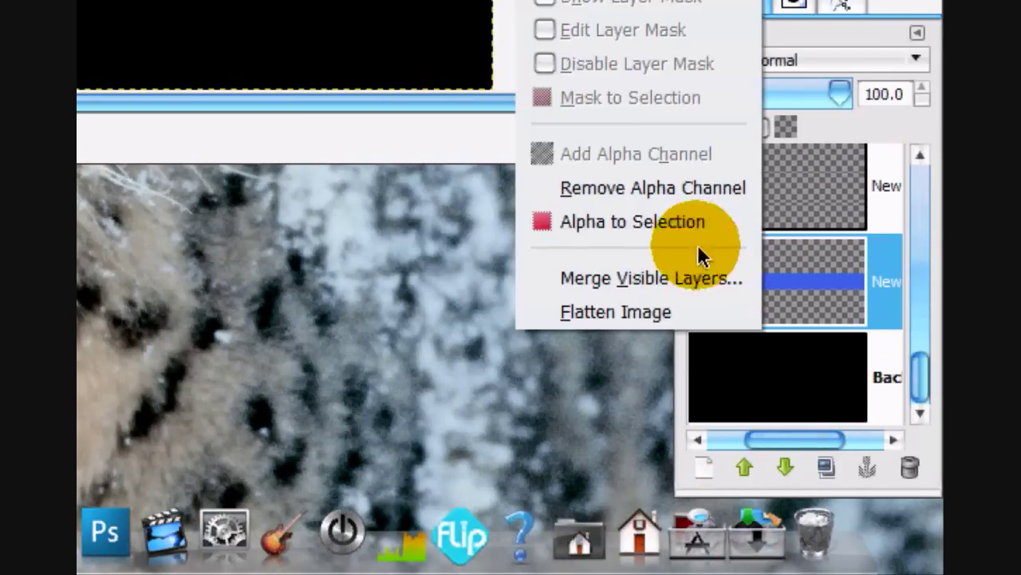
click(633, 221)
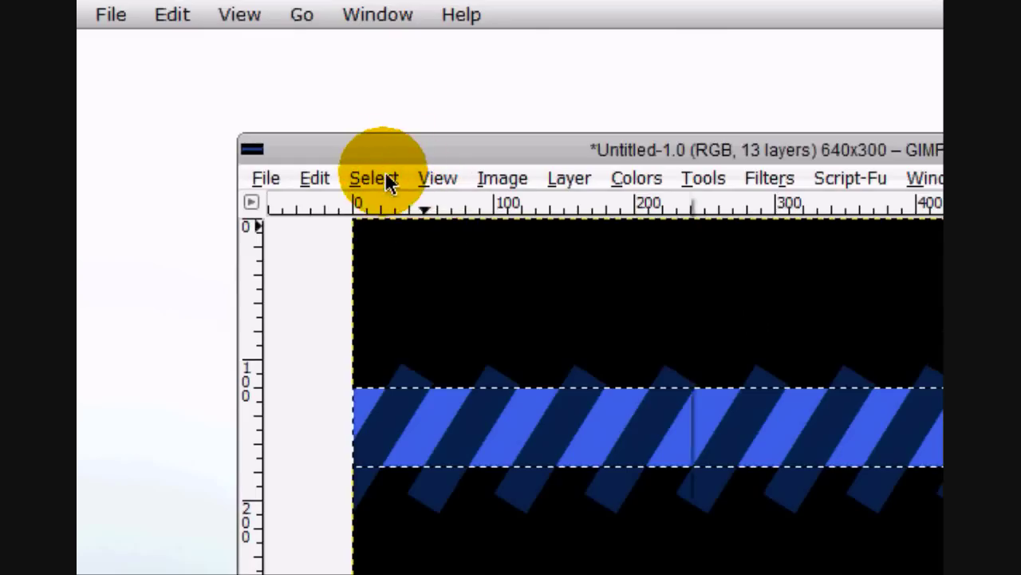
click(373, 32)
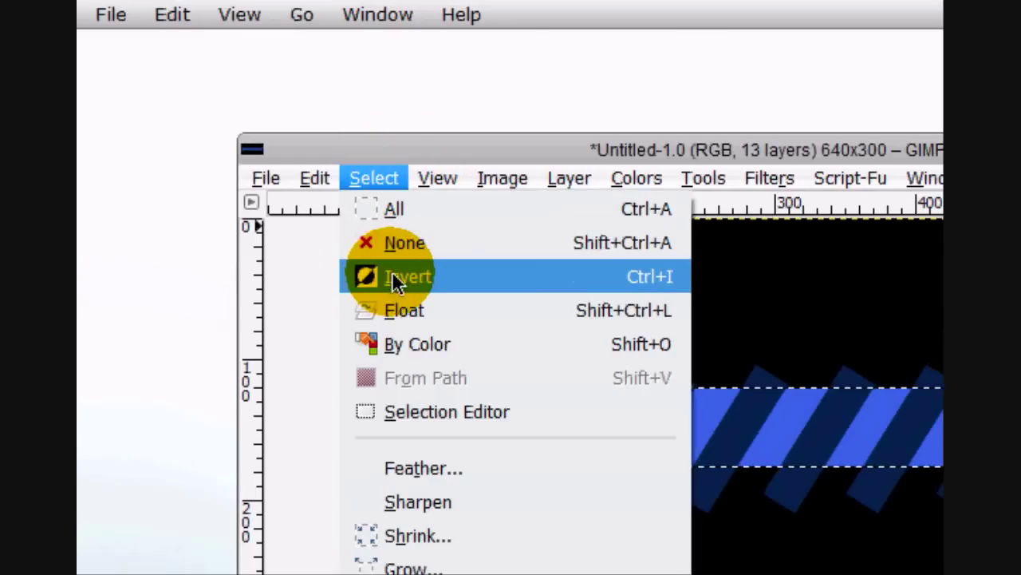
click(392, 276)
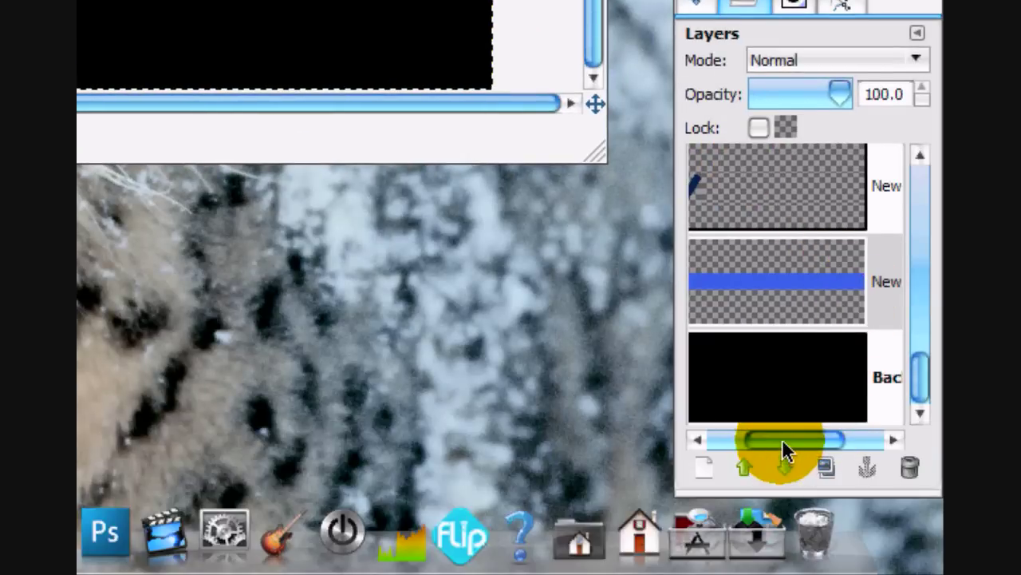
- Delete the stripe ends sticking out beyond the blue band on each stripe layer and remove the selection
drag(782, 448, 771, 447)
click(758, 321)
click(764, 184)
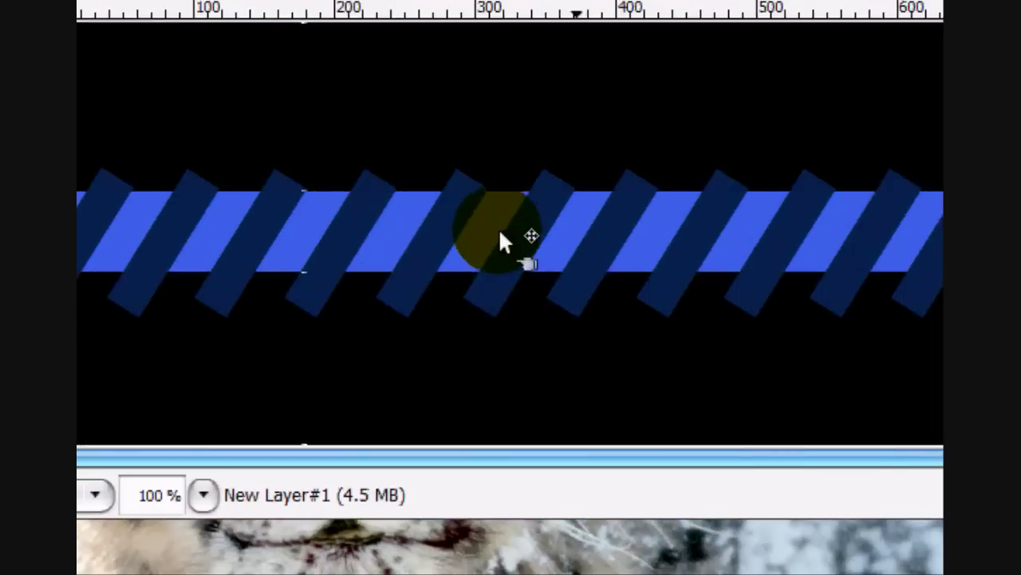
key(Delete)
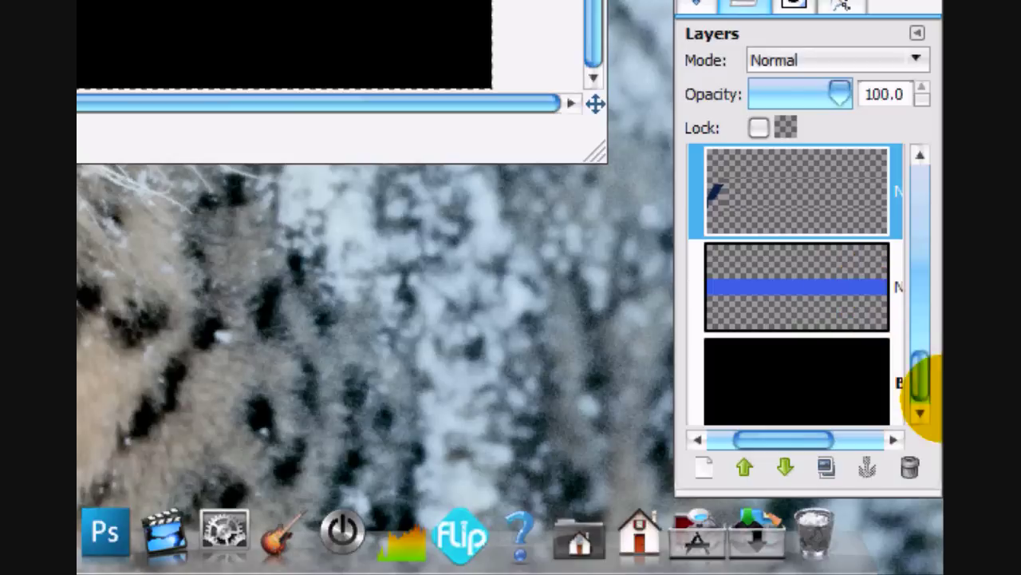
mouse_move(924, 377)
mouse_down()
mouse_move(923, 308)
mouse_move(850, 251)
mouse_up()
click(791, 199)
click(809, 234)
key(Delete)
click(844, 275)
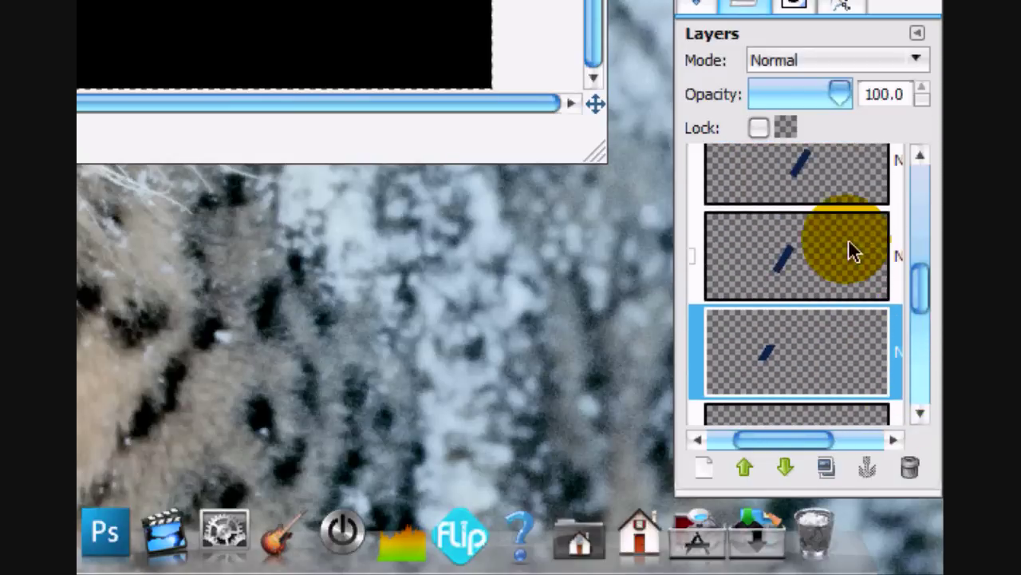
click(868, 281)
drag(920, 294, 926, 205)
click(841, 249)
key(Delete)
click(843, 230)
key(Delete)
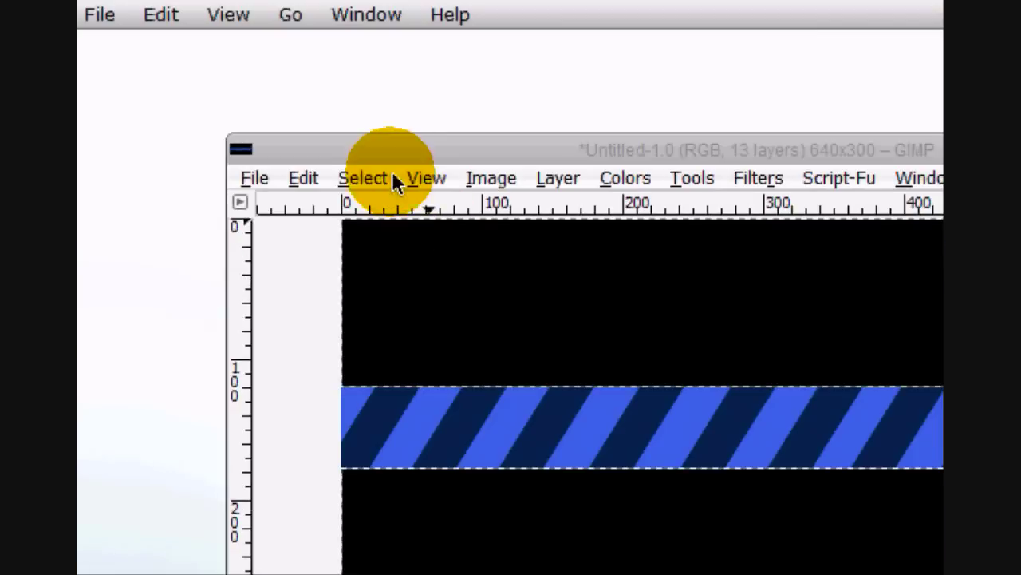
click(349, 182)
click(406, 242)
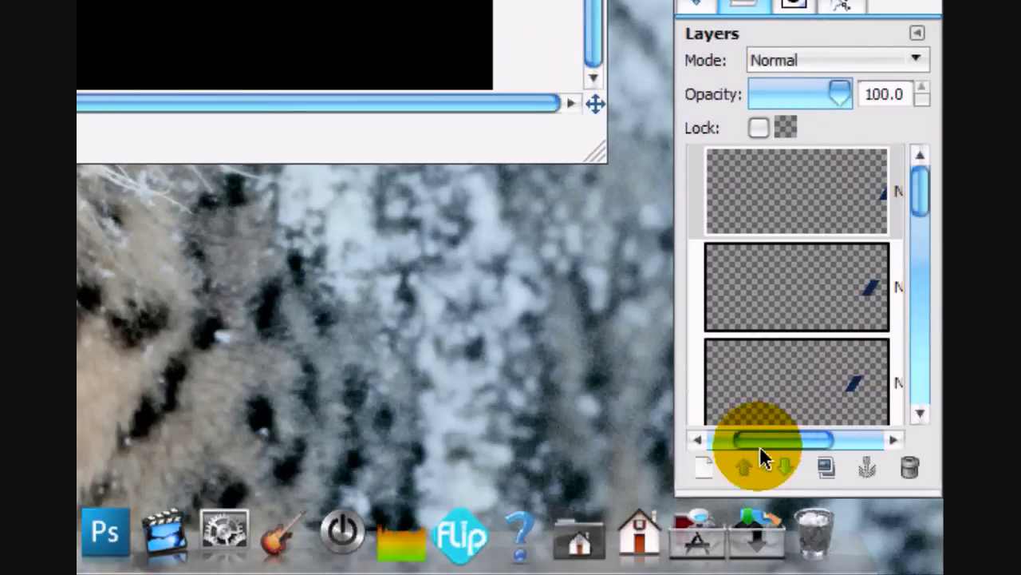
- Merge all the stripe layers down into one another and into the blue band layer, keeping the black background separate
drag(760, 445, 724, 436)
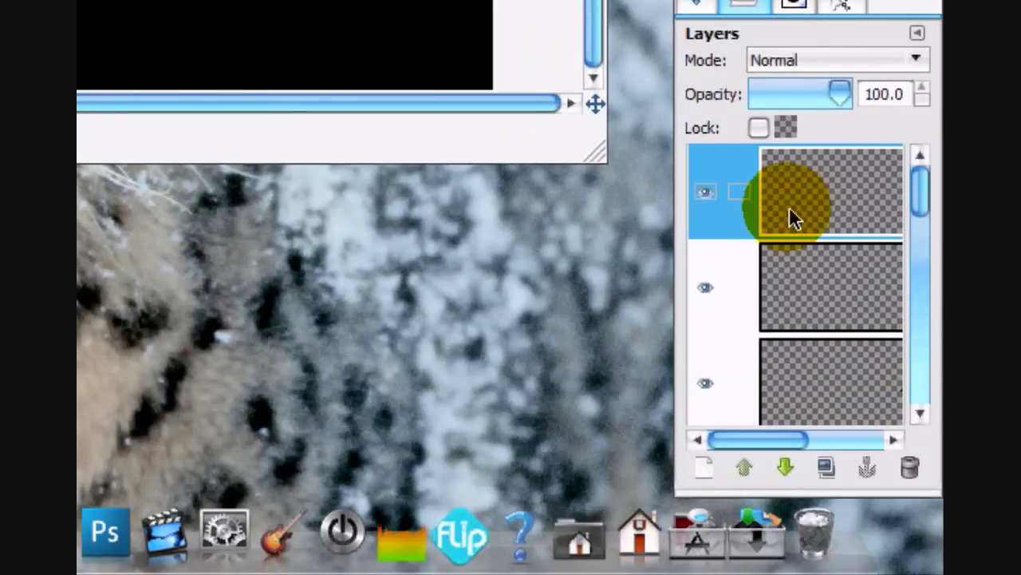
right_click(789, 209)
click(655, 189)
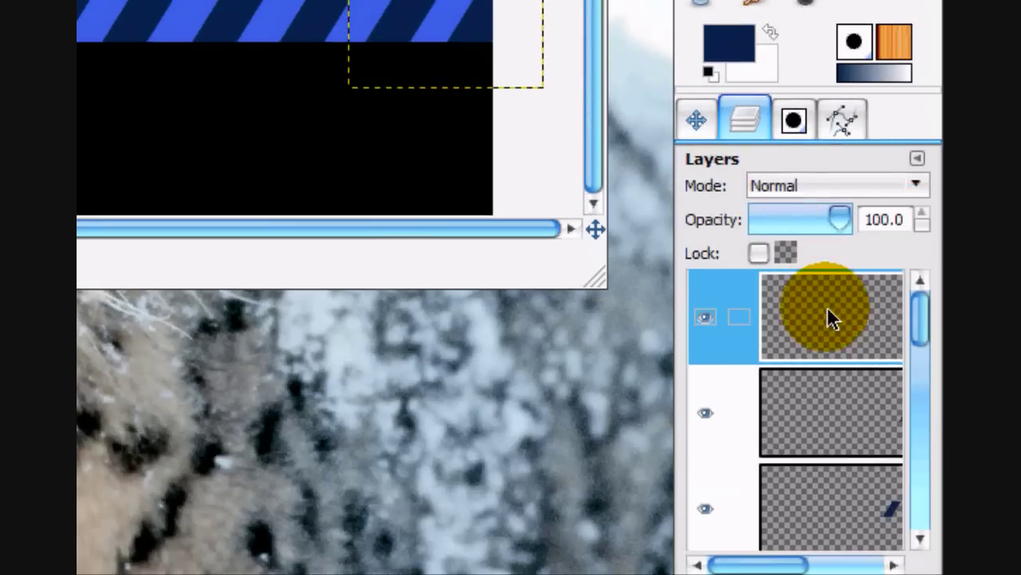
right_click(826, 306)
click(631, 220)
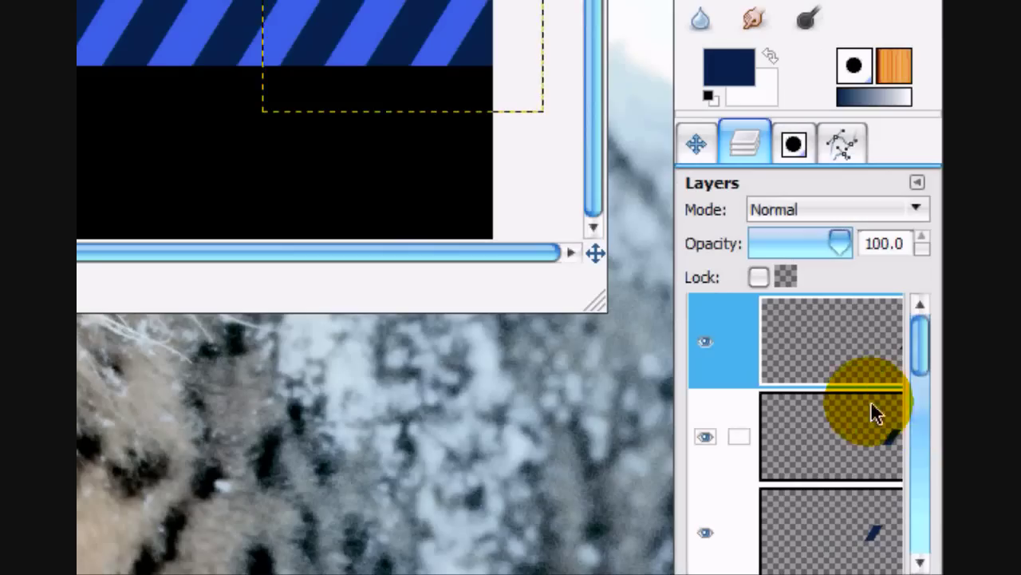
right_click(836, 314)
click(652, 212)
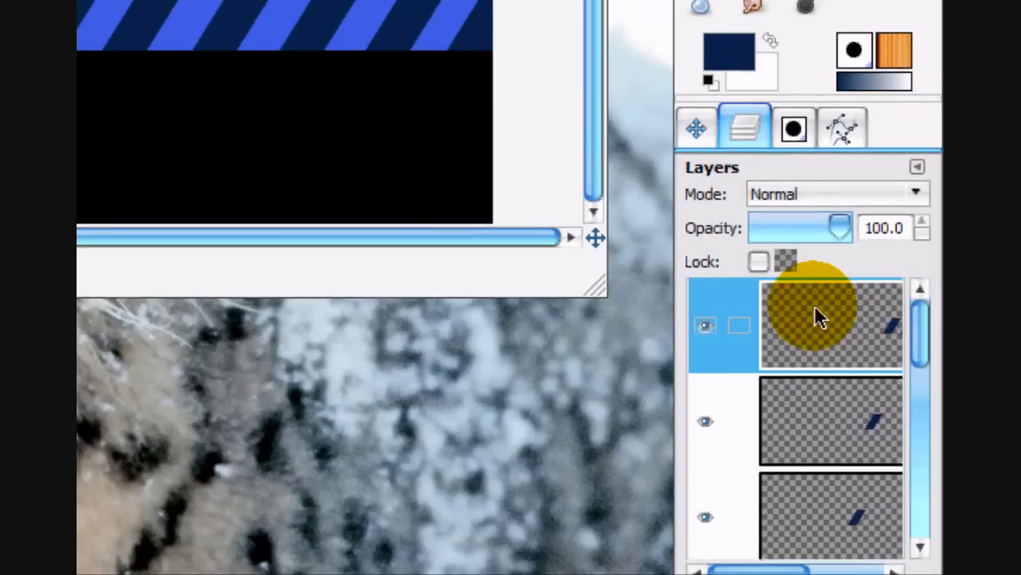
right_click(817, 494)
click(650, 0)
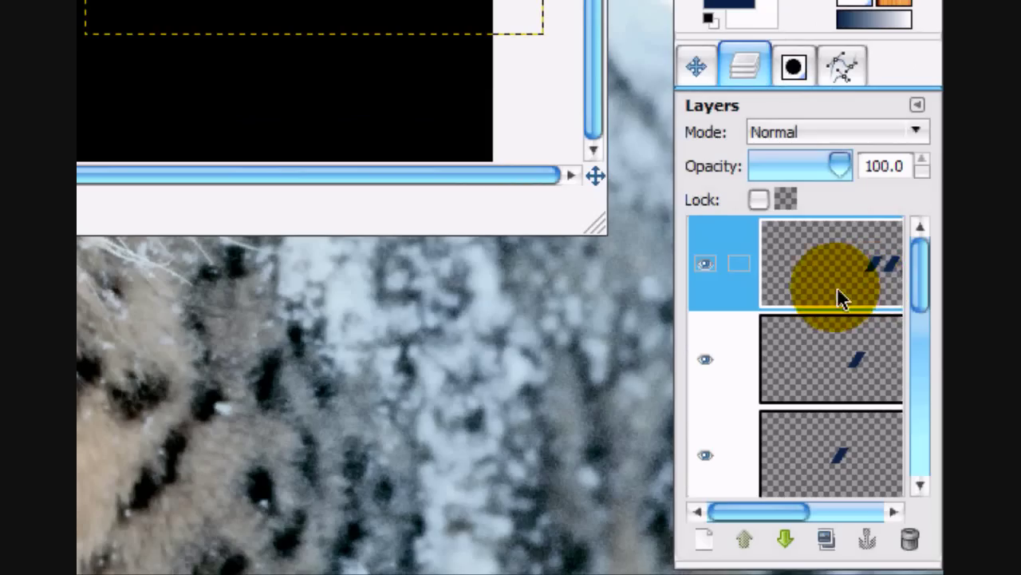
right_click(839, 574)
click(662, 210)
right_click(874, 327)
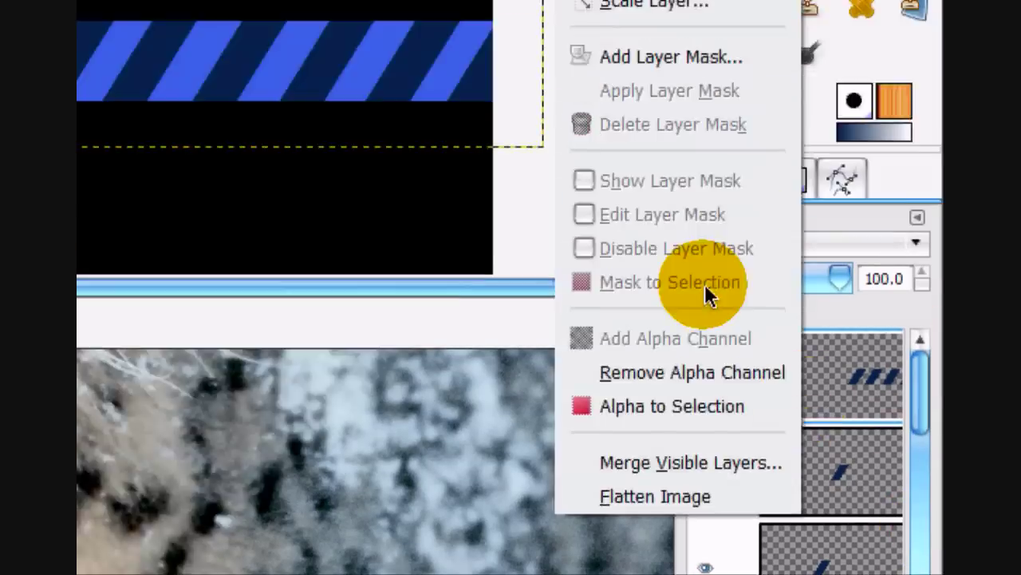
click(614, 209)
right_click(844, 574)
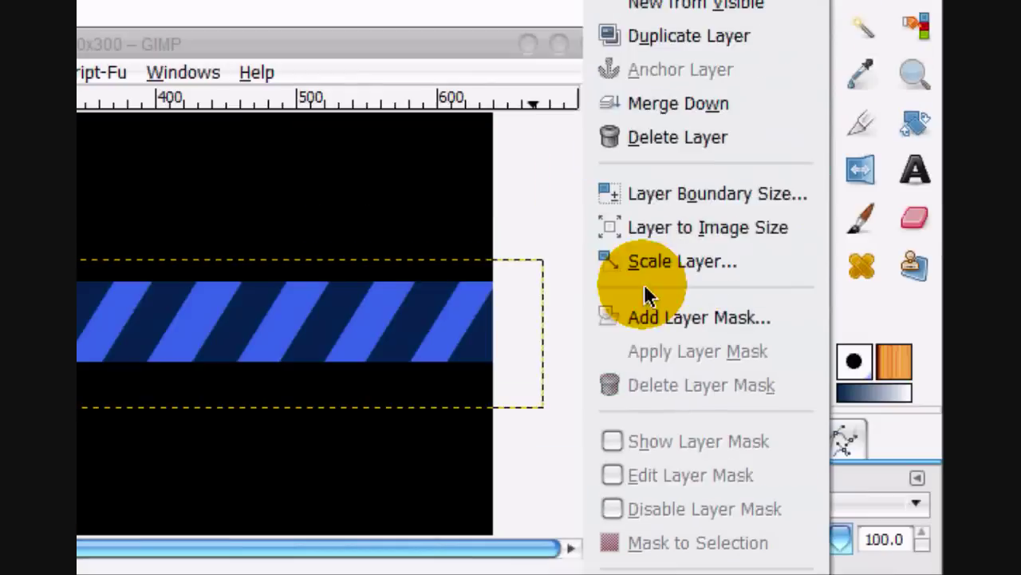
click(662, 210)
right_click(865, 315)
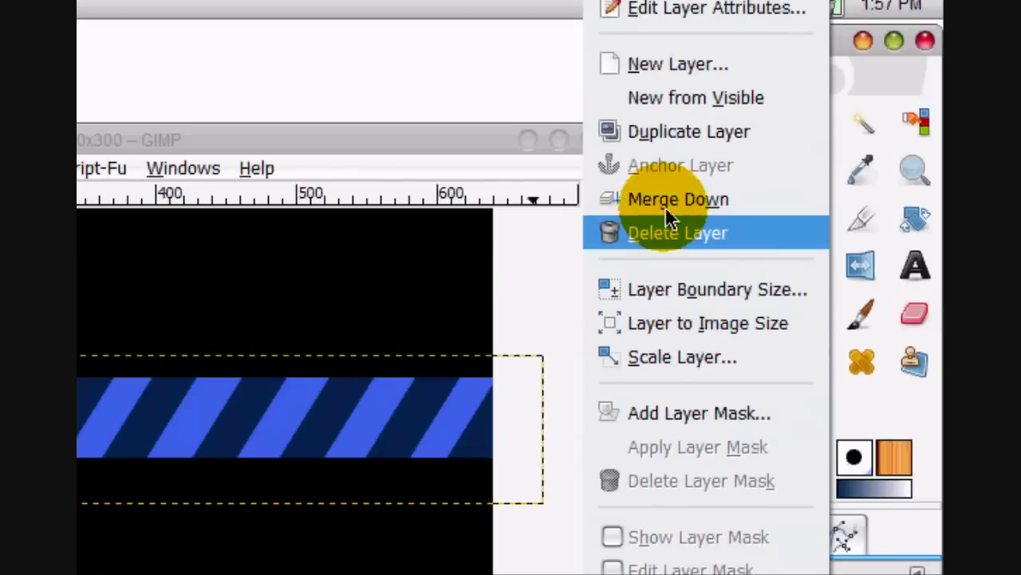
click(666, 200)
right_click(862, 328)
click(634, 205)
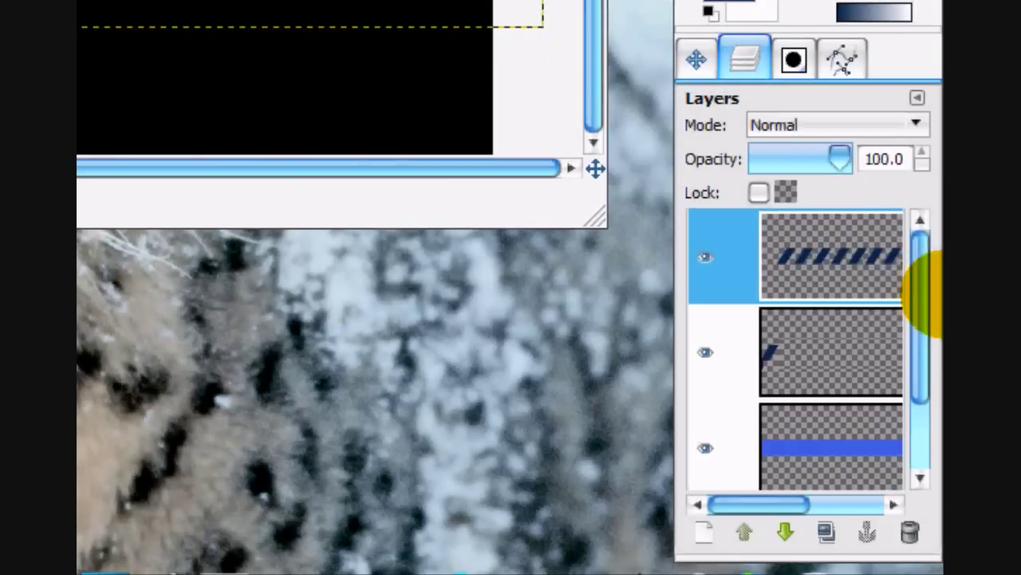
right_click(847, 260)
click(704, 207)
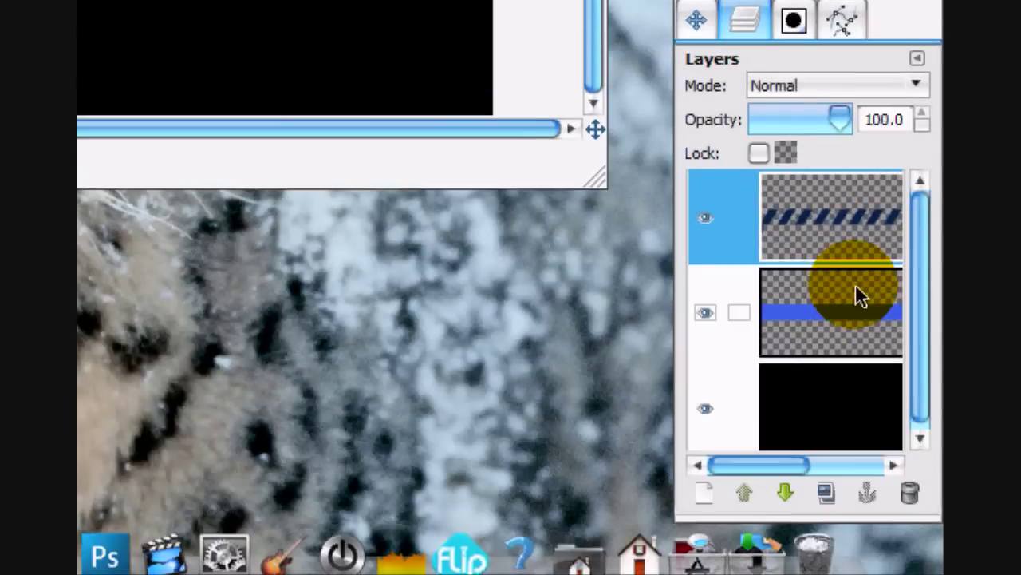
right_click(838, 239)
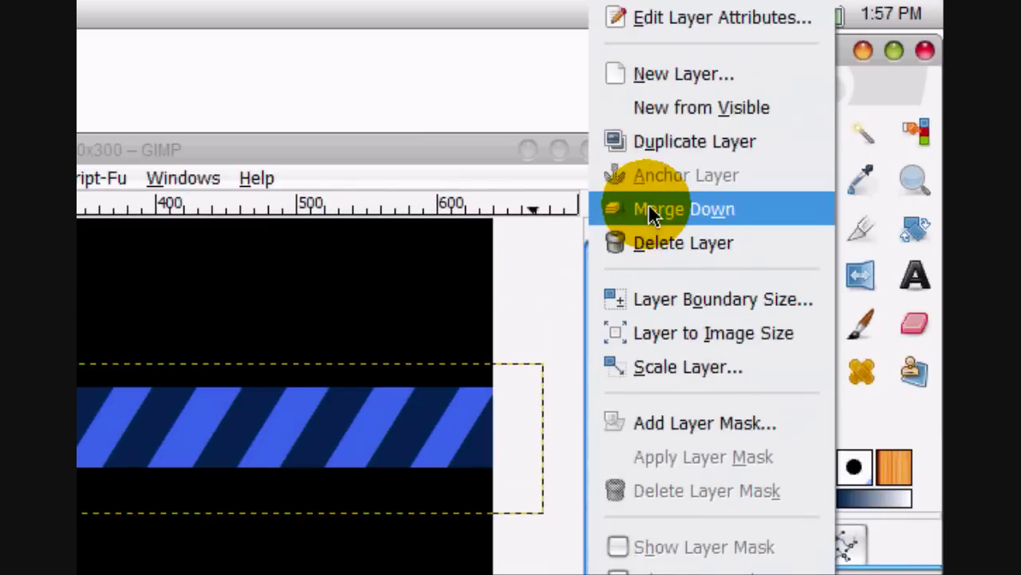
click(668, 207)
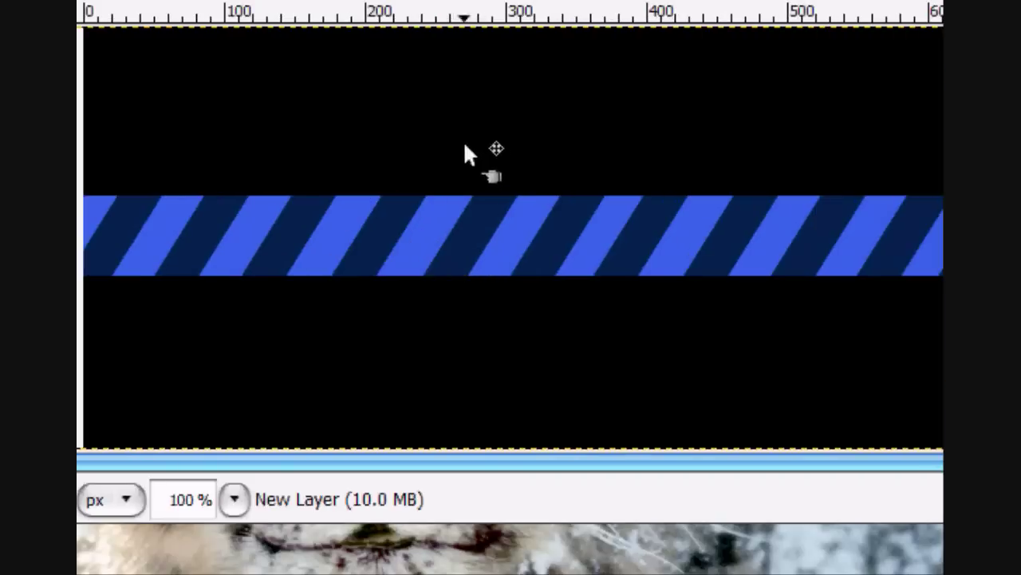
- Add a new 640 × 300 px layer with transparency fill above the striped band layer
click(858, 339)
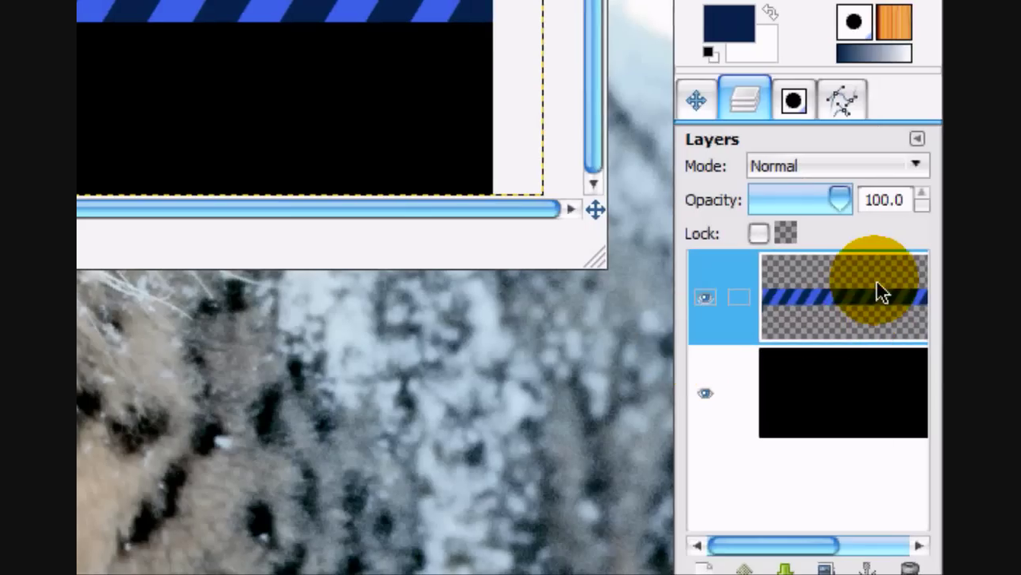
click(697, 569)
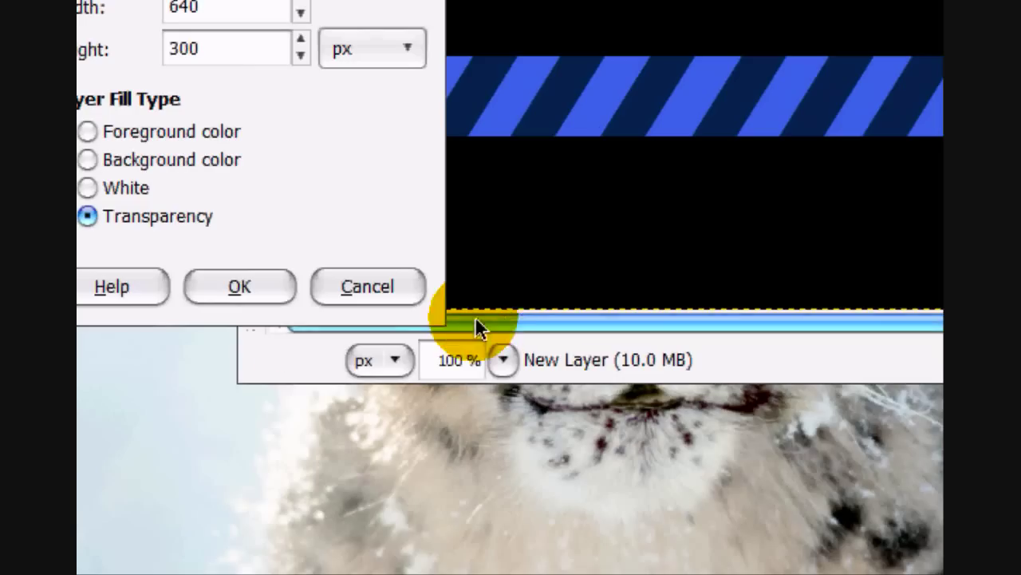
click(238, 289)
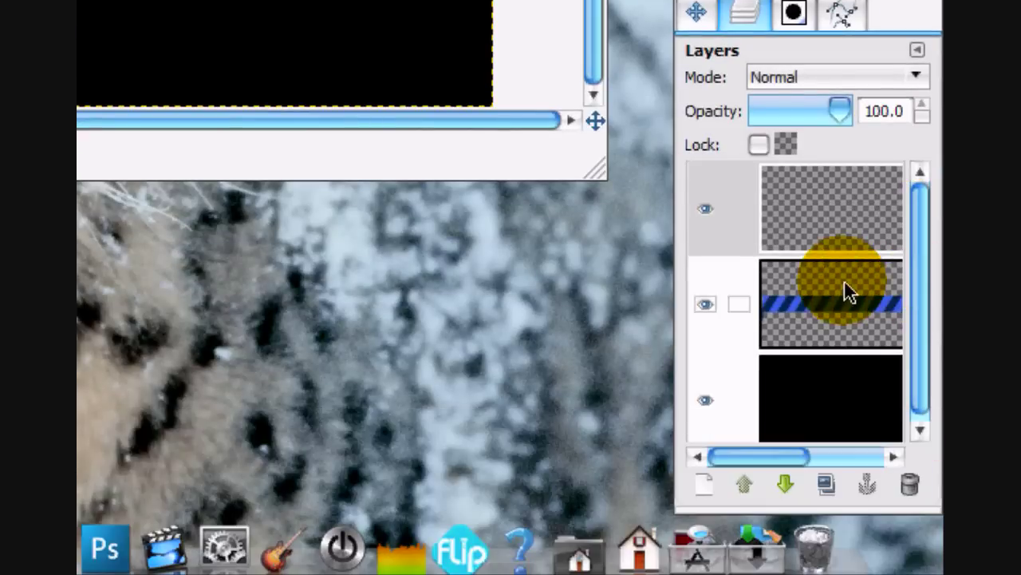
- Select the striped band from its layer's alpha and subtract its lower half with Rectangle Select, leaving the upper half selected
right_click(848, 292)
click(699, 251)
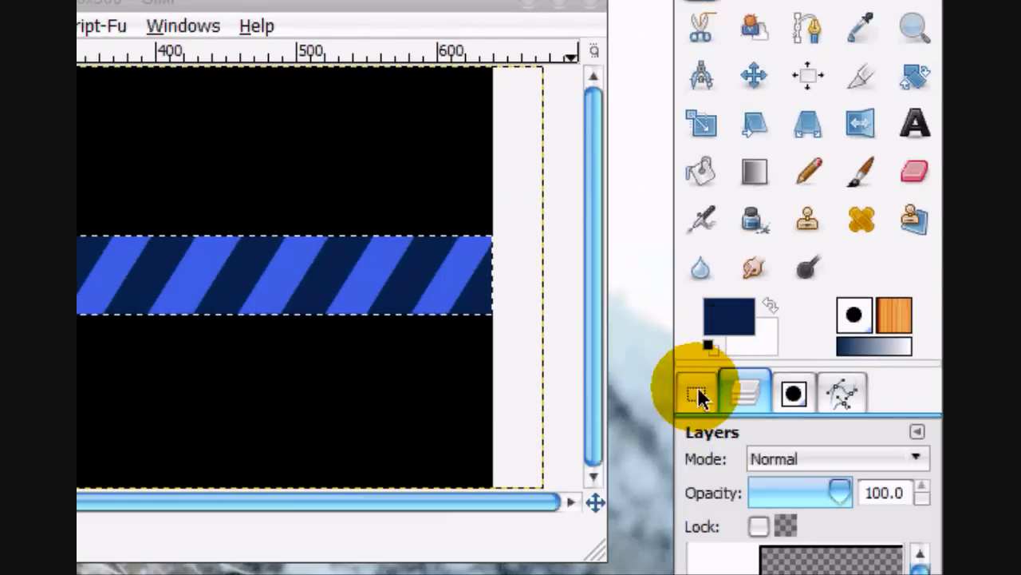
click(696, 545)
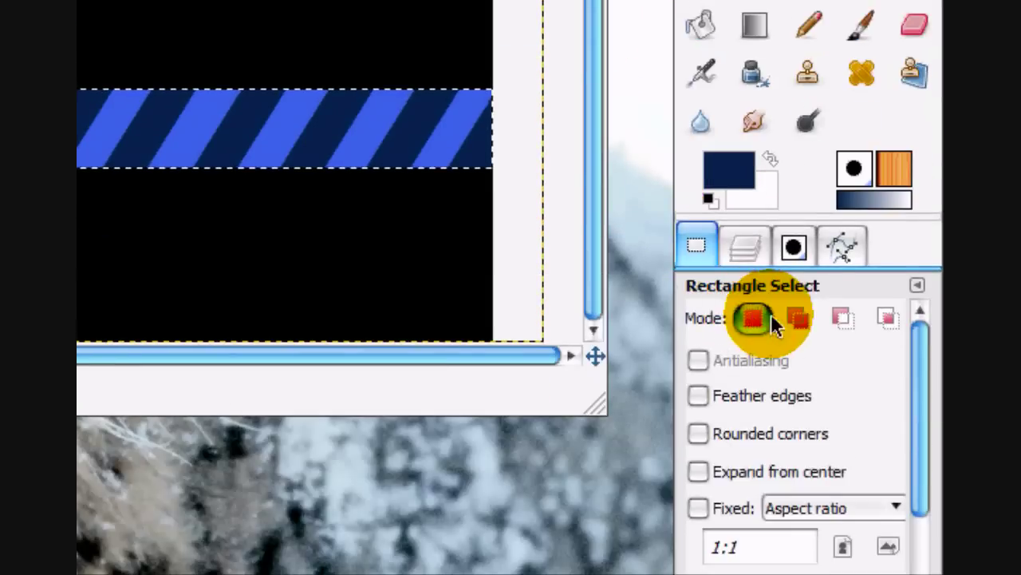
click(850, 321)
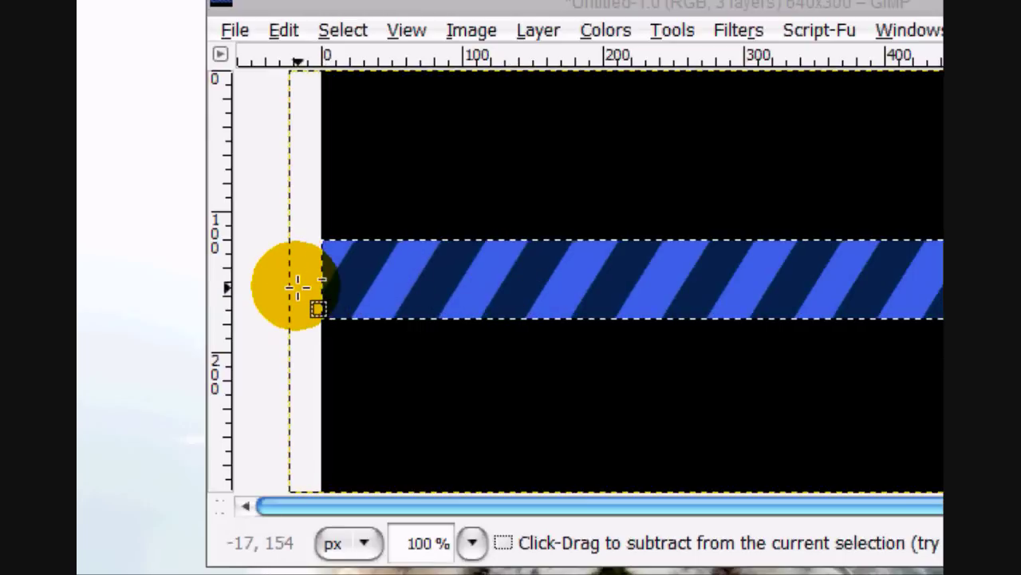
drag(297, 285, 1020, 396)
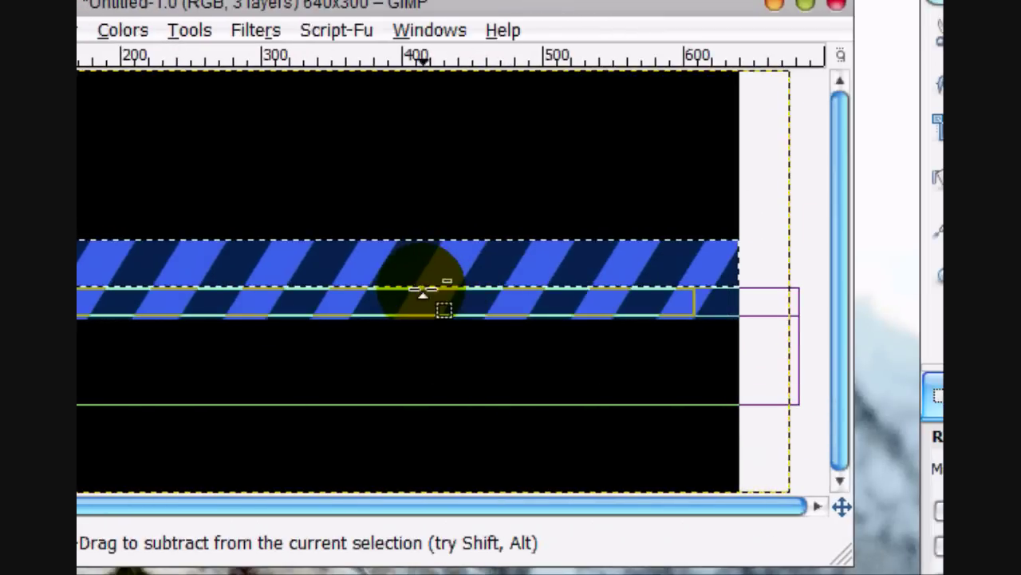
drag(423, 306, 427, 300)
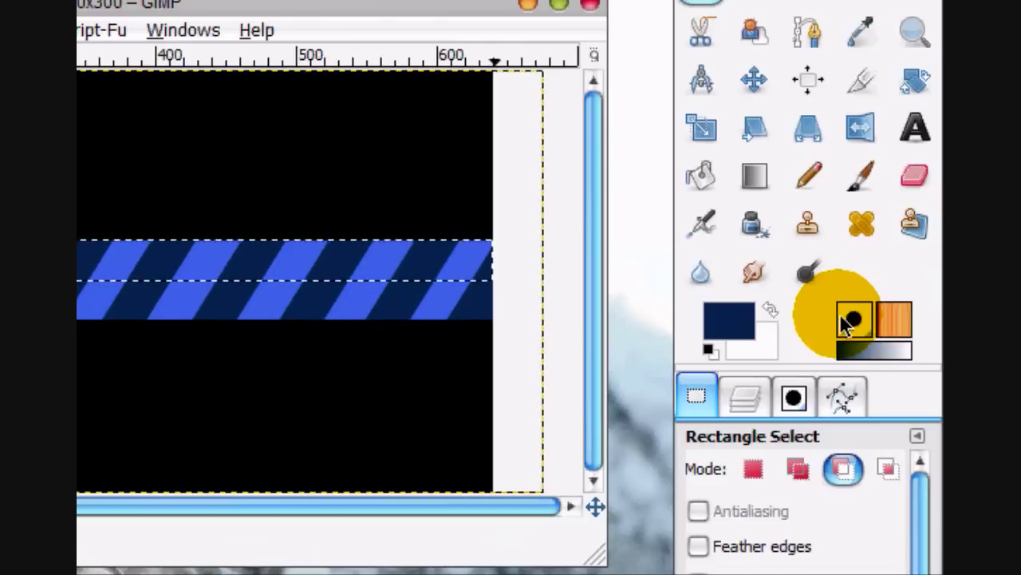
- Make white the foreground color and ready the Gradient tool with a foreground-to-transparent gradient on the empty top layer
click(874, 349)
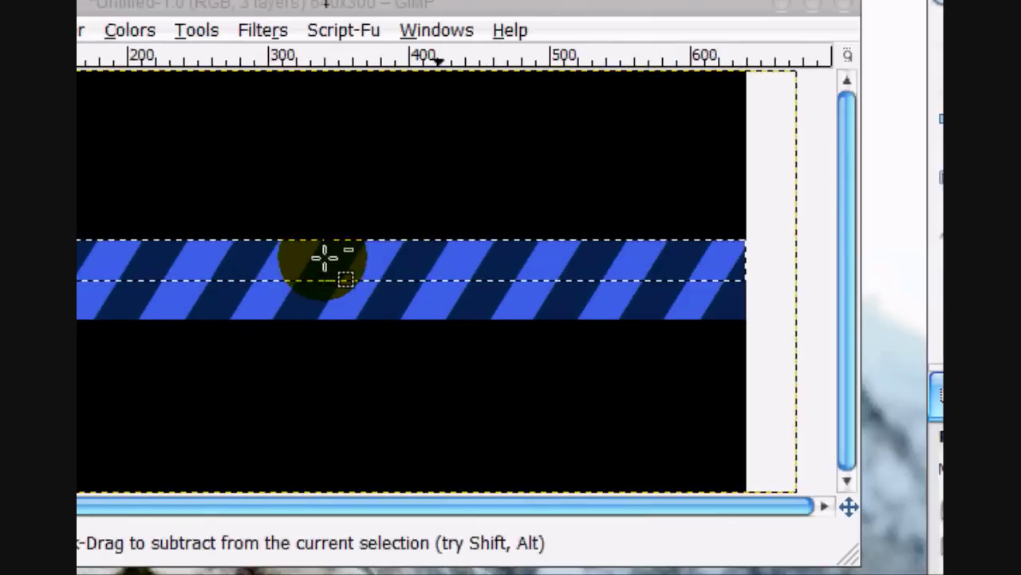
click(334, 246)
click(501, 70)
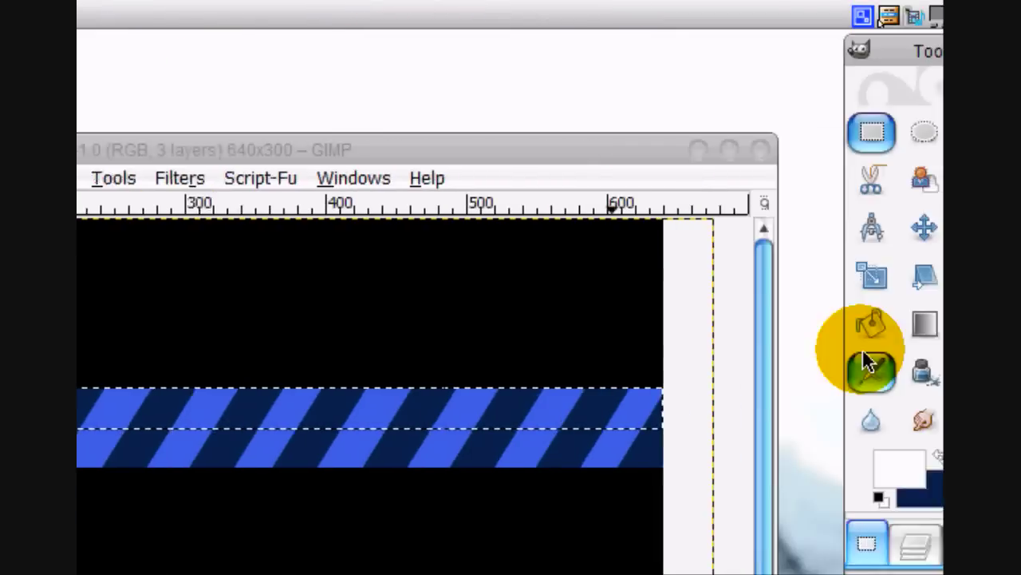
click(755, 330)
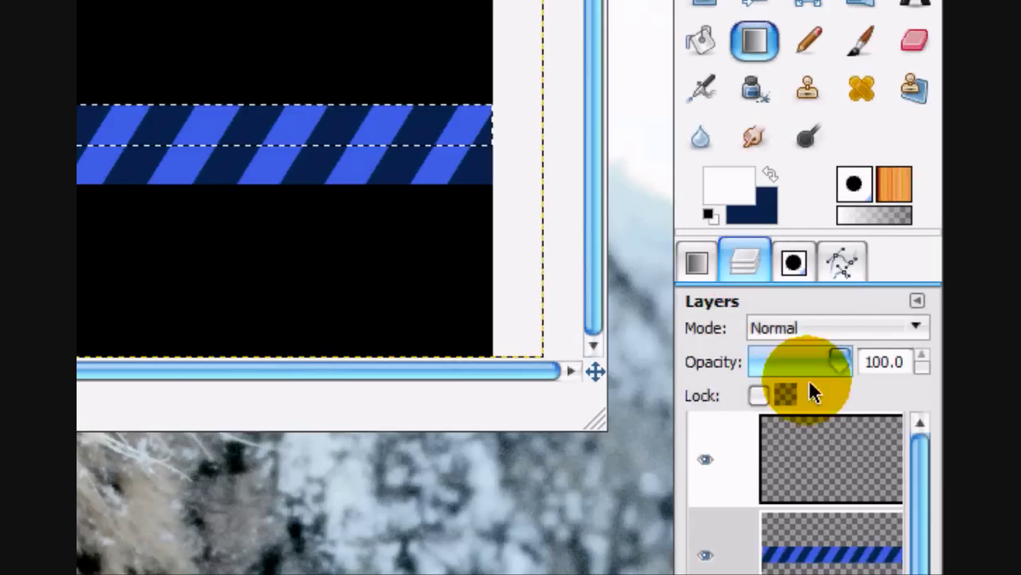
click(816, 447)
drag(387, 223, 389, 106)
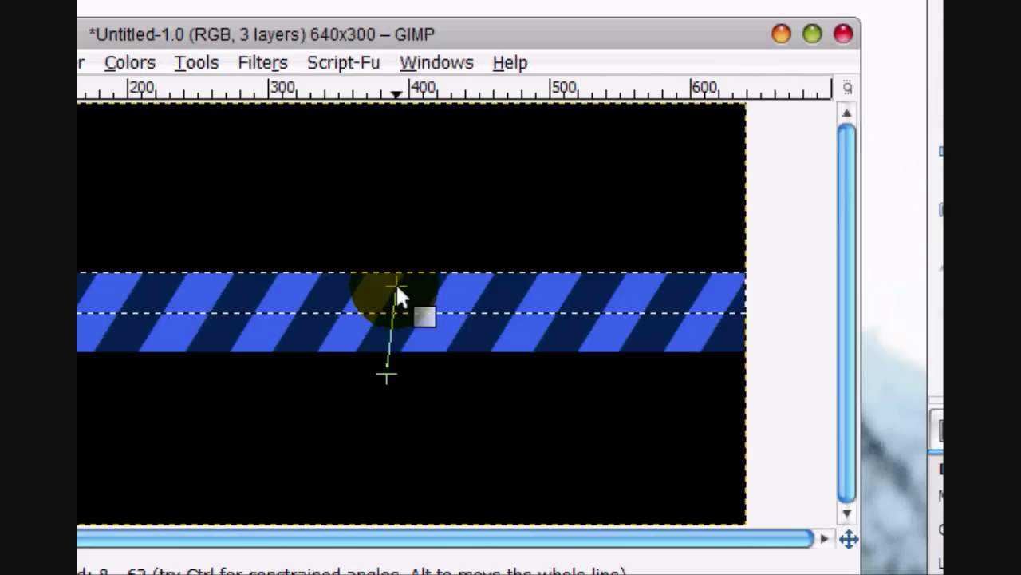
drag(387, 258, 389, 257)
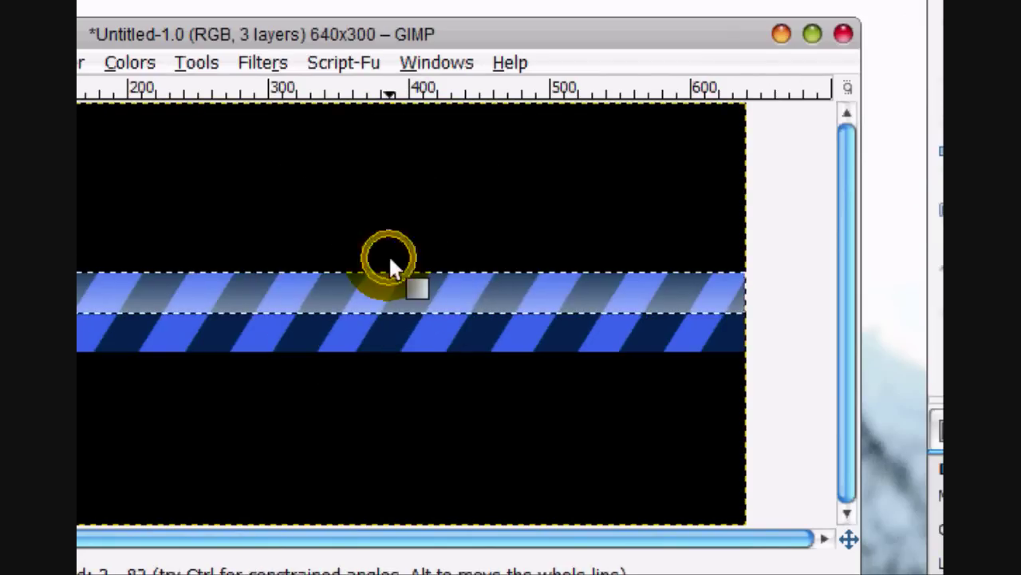
key(ctrl+z)
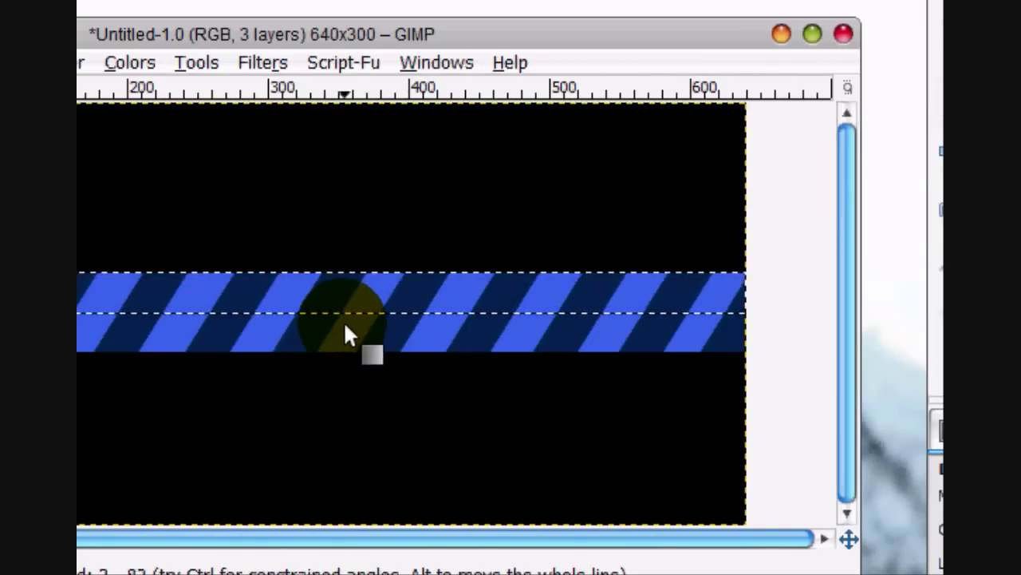
drag(353, 316, 353, 250)
key(ctrl+z)
- Draw a vertical white-to-transparent gradient about 60 px long upward through the selected upper half of the band, and remove the selection
drag(388, 339, 388, 254)
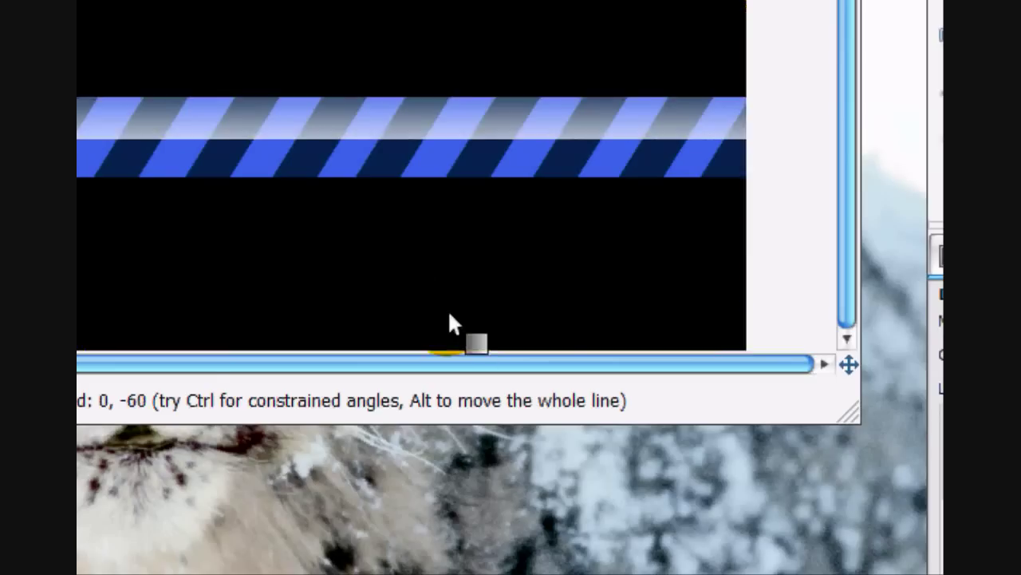
click(375, 178)
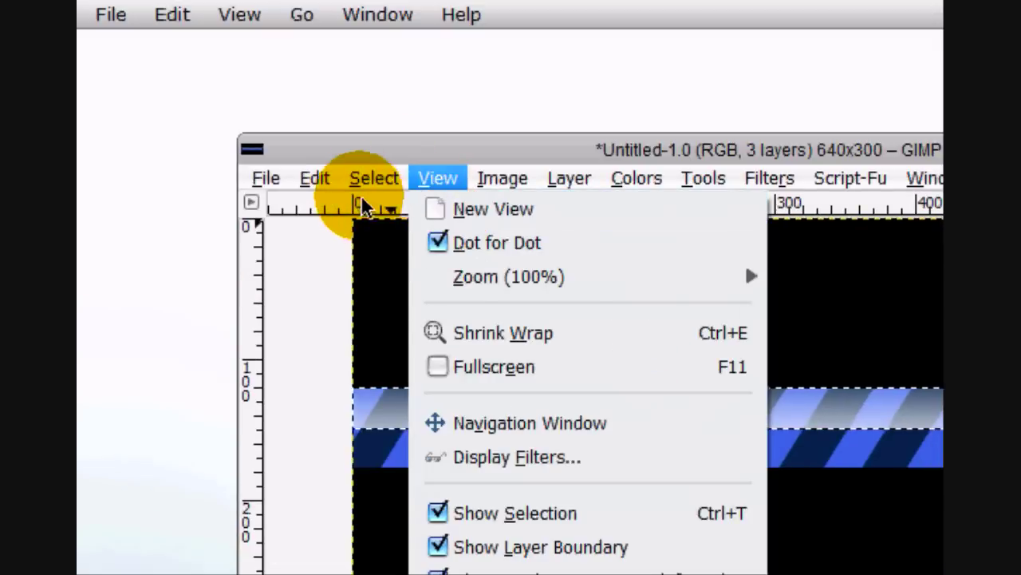
click(393, 244)
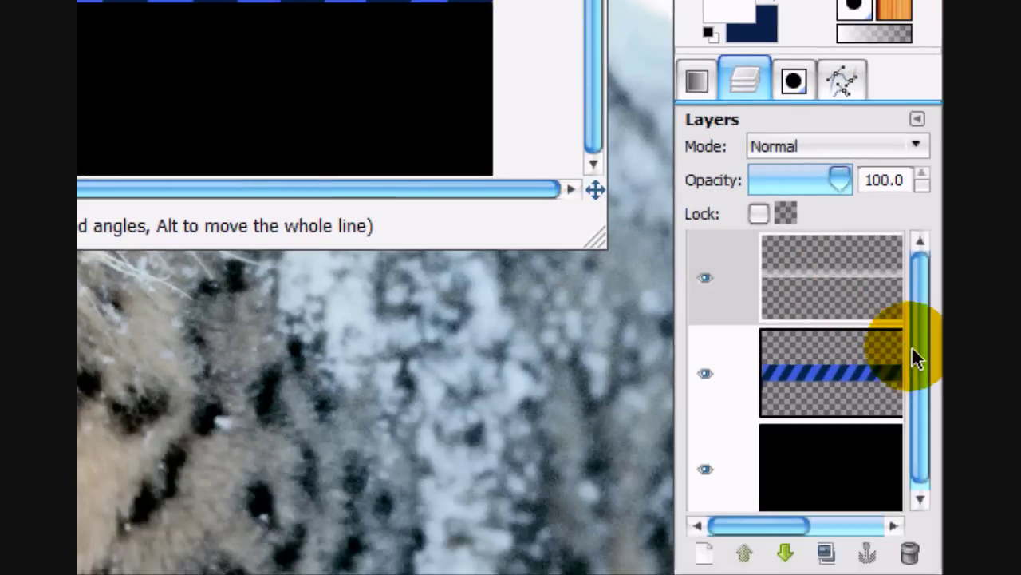
- Merge the gradient layer down into the striped band layer
click(892, 307)
right_click(893, 307)
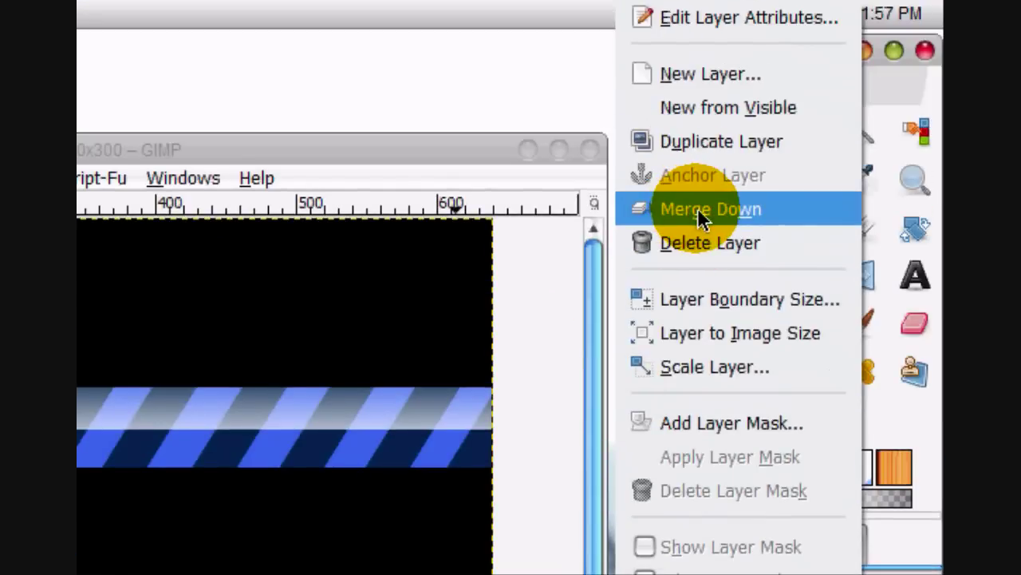
click(699, 212)
- Set the foreground color to light gray bfbfbf and bucket-fill the black background layer with it, undoing the fill on the band layer
key(d)
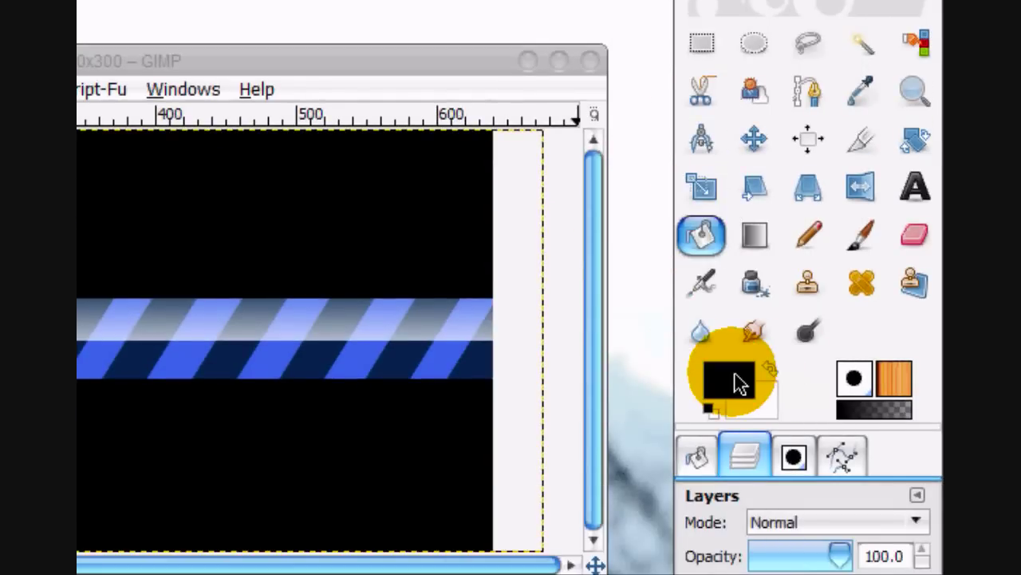
click(741, 471)
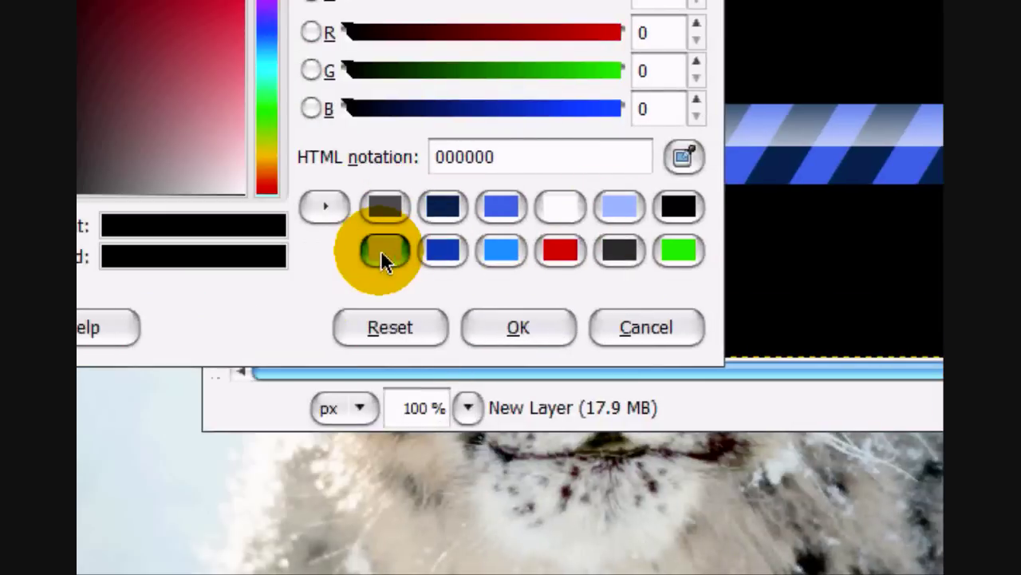
click(382, 254)
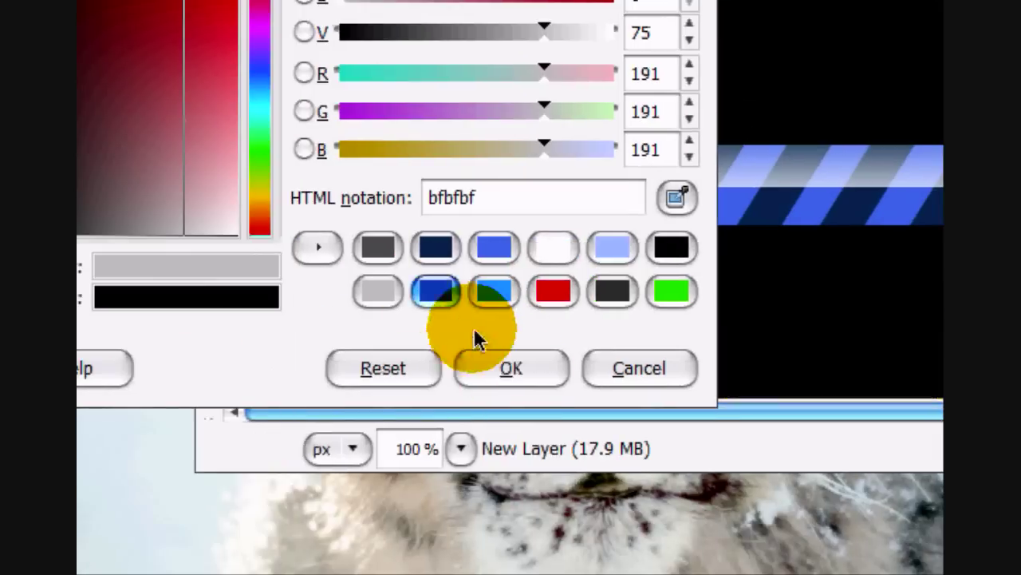
click(503, 327)
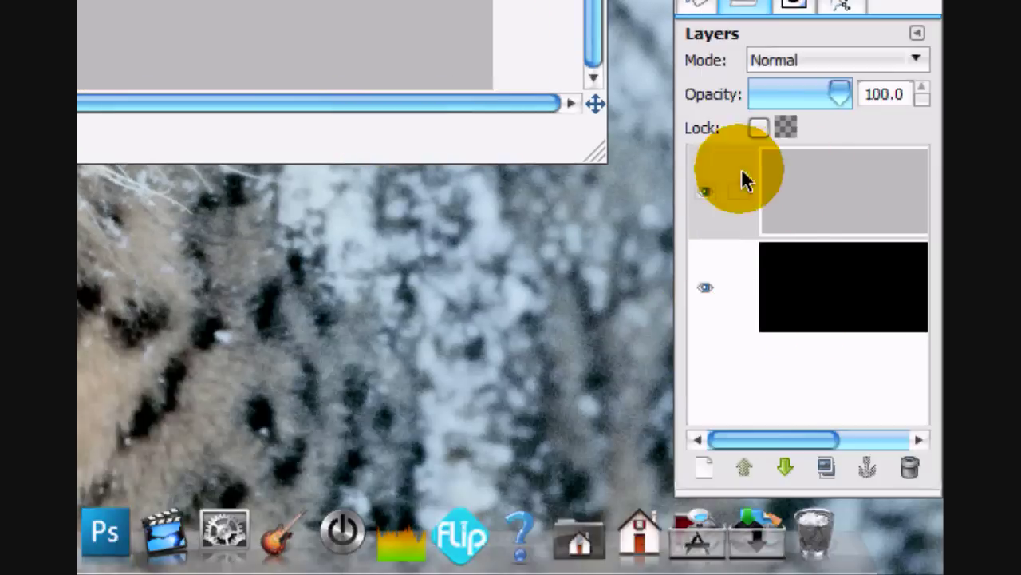
key(ctrl+z)
click(865, 315)
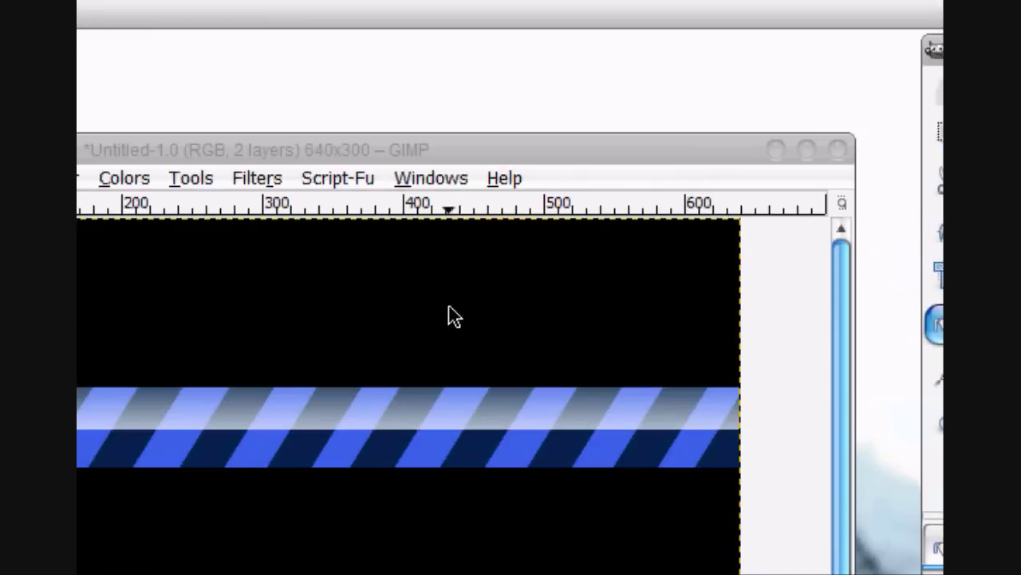
click(447, 319)
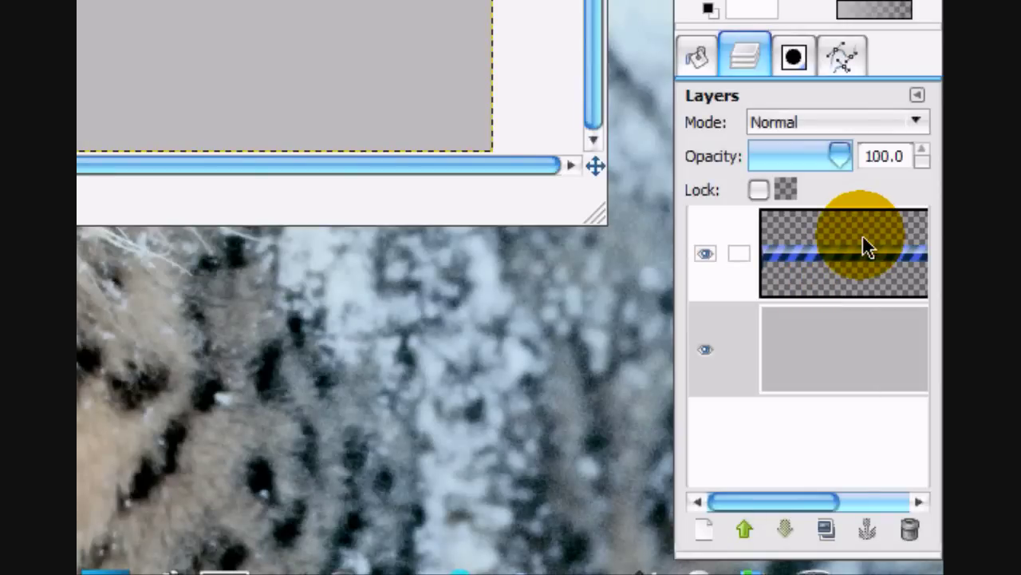
- Select the striped band from its layer's alpha and add a new transparent layer directly above the gray background
right_click(866, 243)
click(707, 285)
click(873, 312)
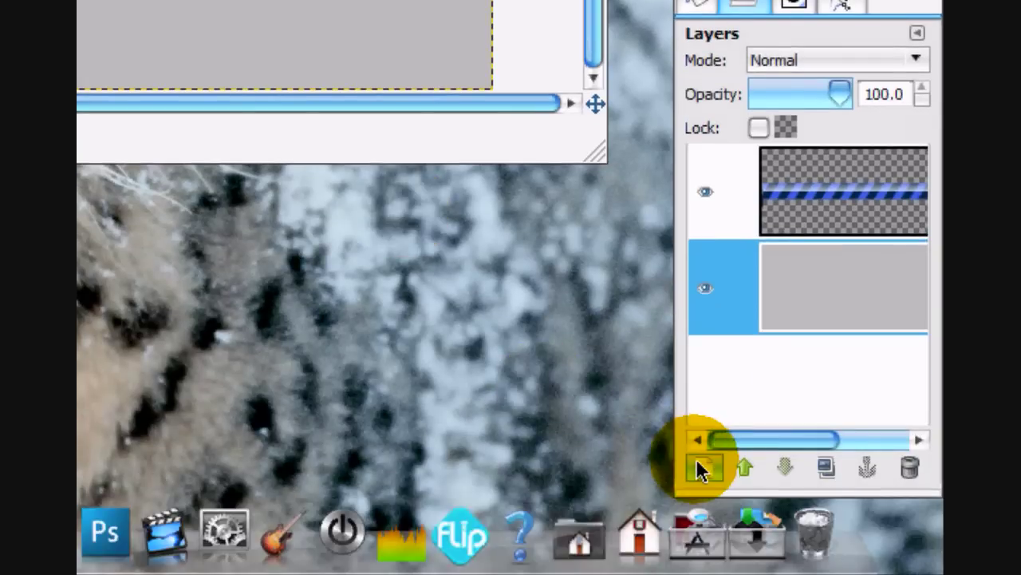
click(703, 529)
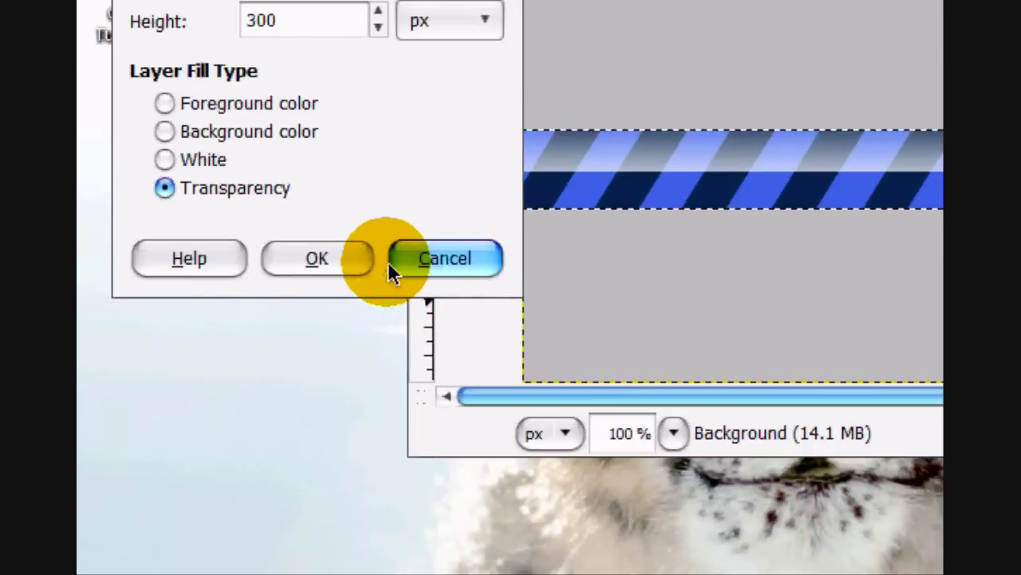
click(331, 261)
- Grow the band selection by 1 pixel
click(491, 175)
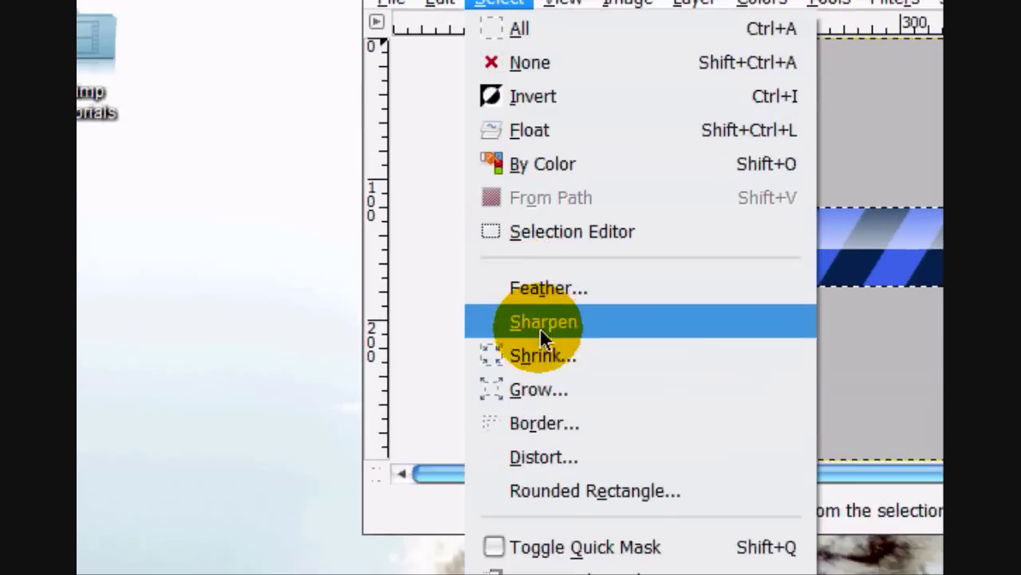
click(546, 389)
click(727, 279)
click(726, 278)
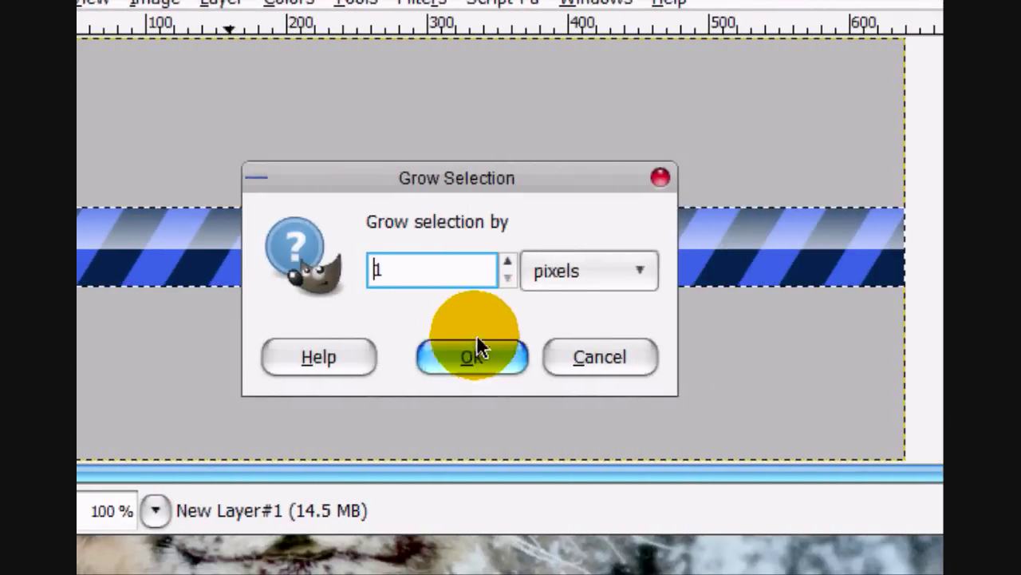
click(691, 356)
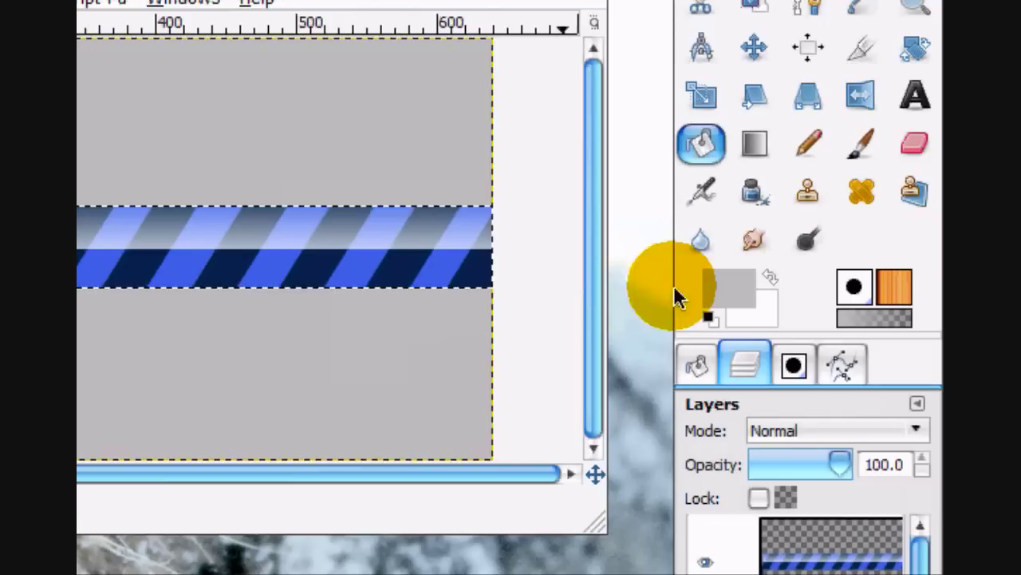
- Fill the grown selection on the new layer with dark gray and remove the selection
click(752, 293)
click(423, 334)
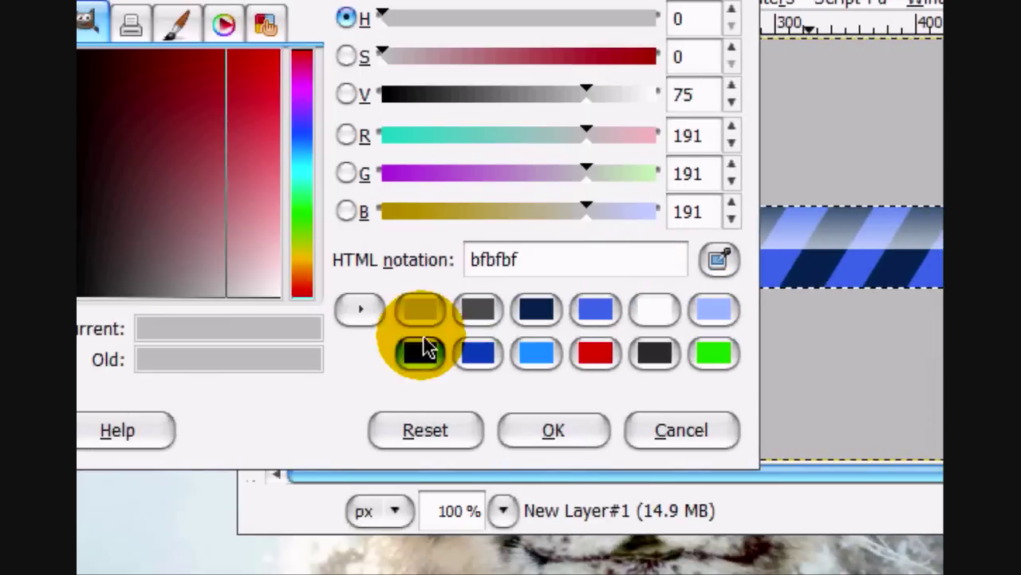
click(504, 415)
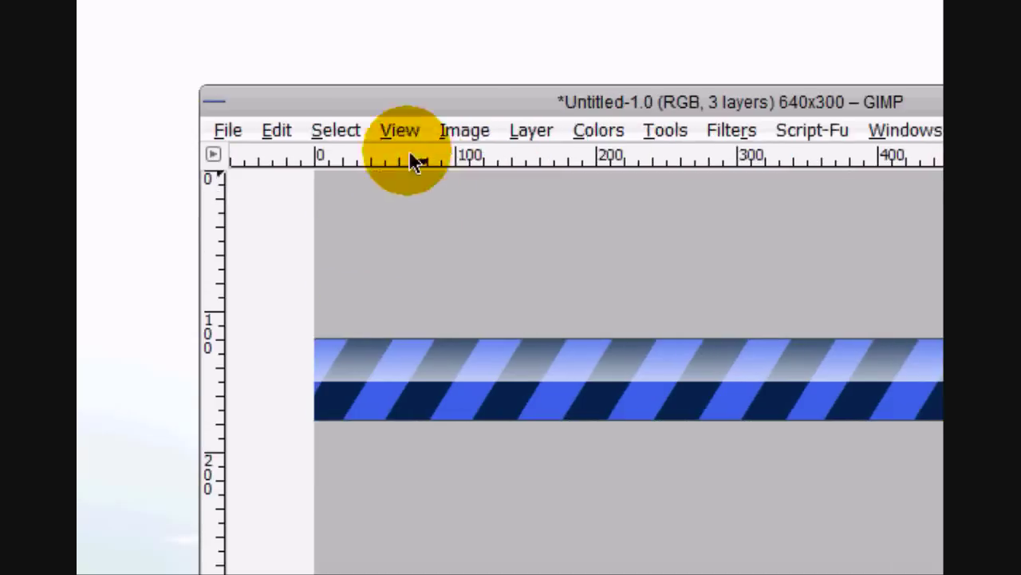
click(114, 130)
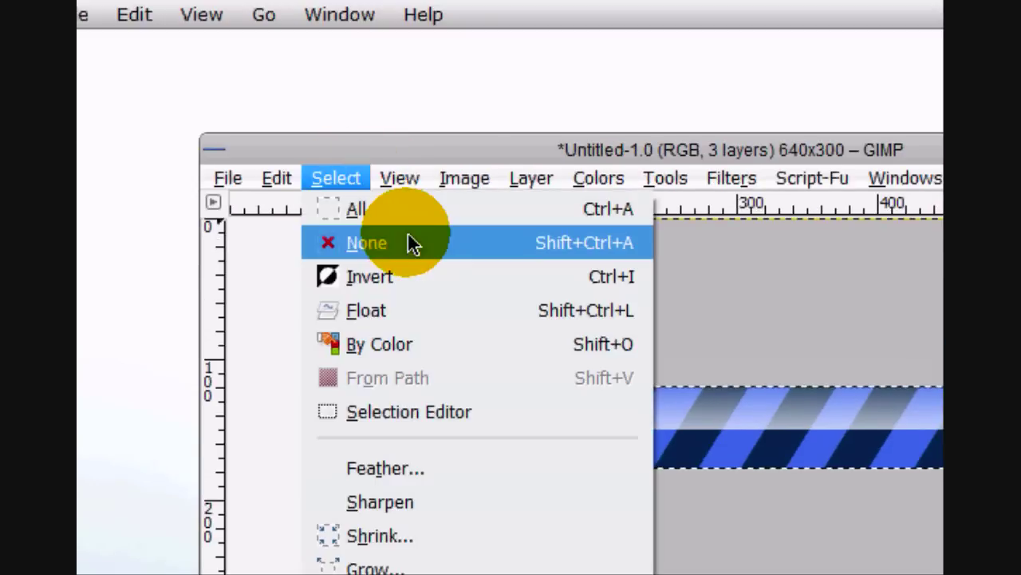
click(188, 197)
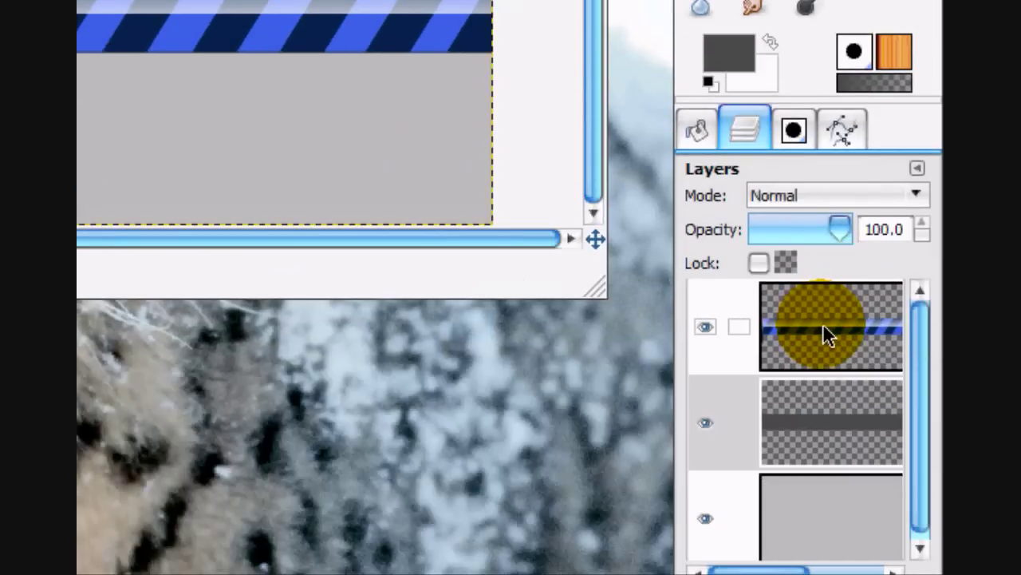
- Apply a 1.0 px Gaussian Blur to the dark gray outline layer and merge the striped band layer down into it
click(848, 421)
click(451, 179)
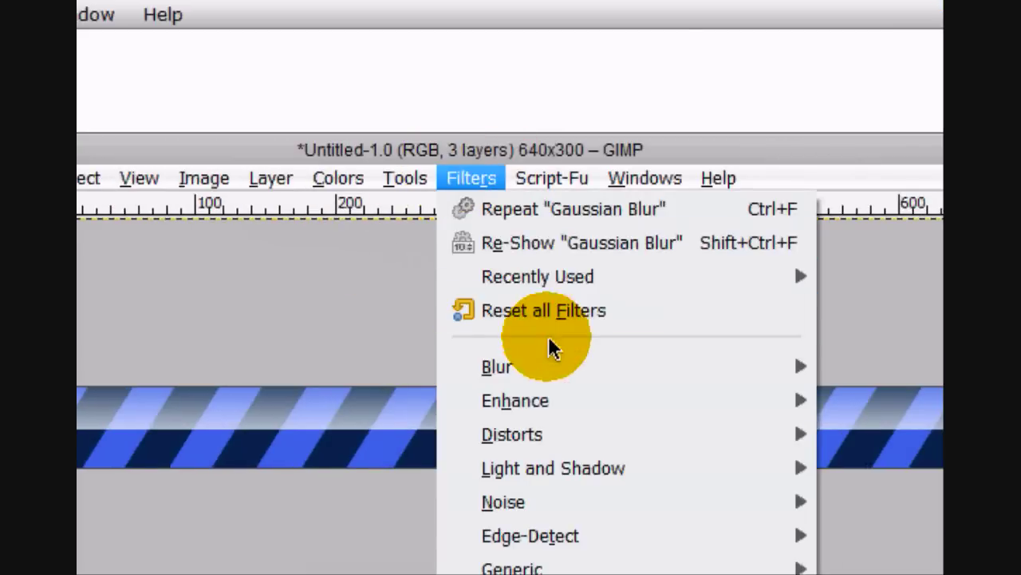
mouse_move(750, 359)
click(870, 414)
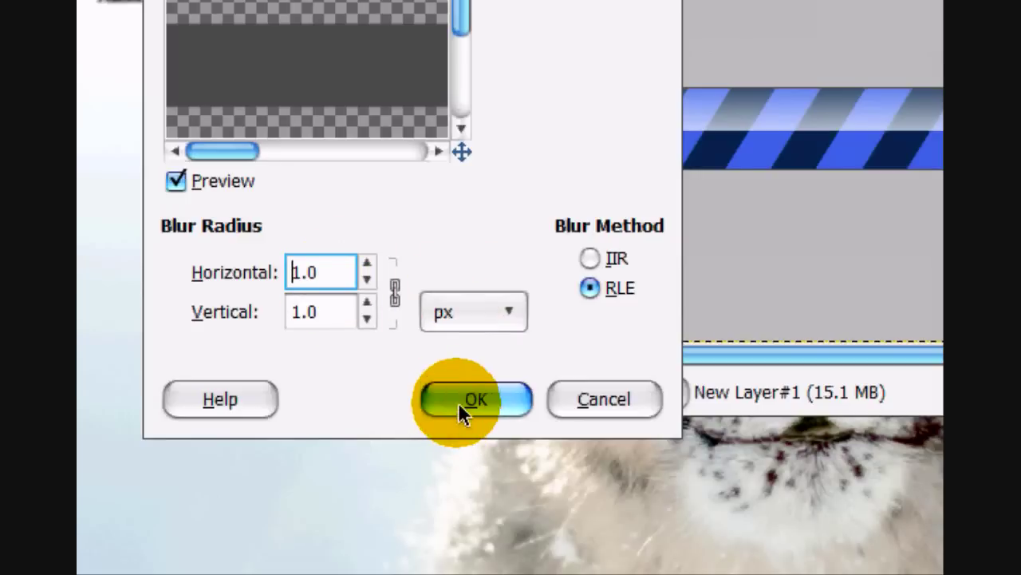
click(458, 402)
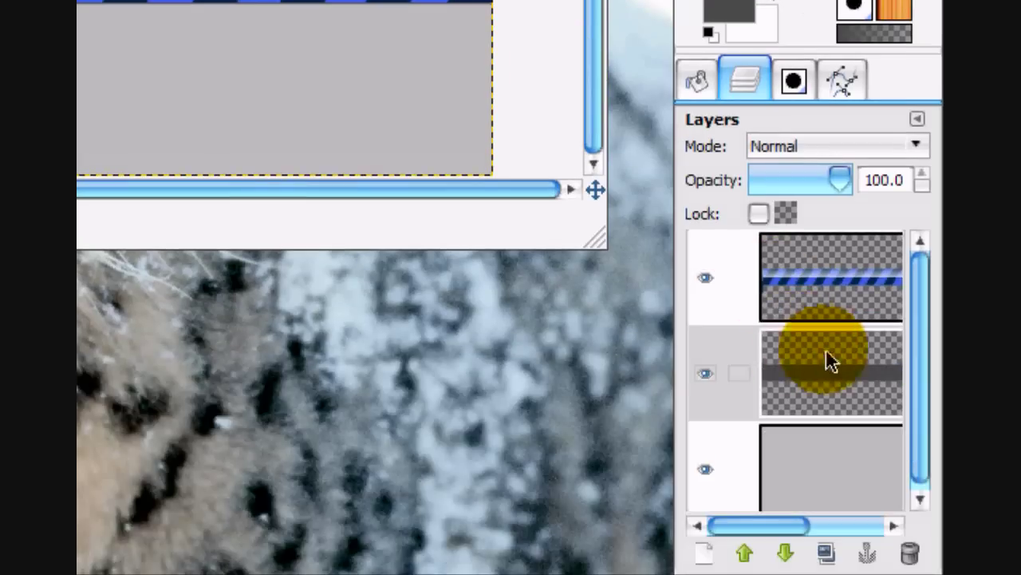
right_click(827, 354)
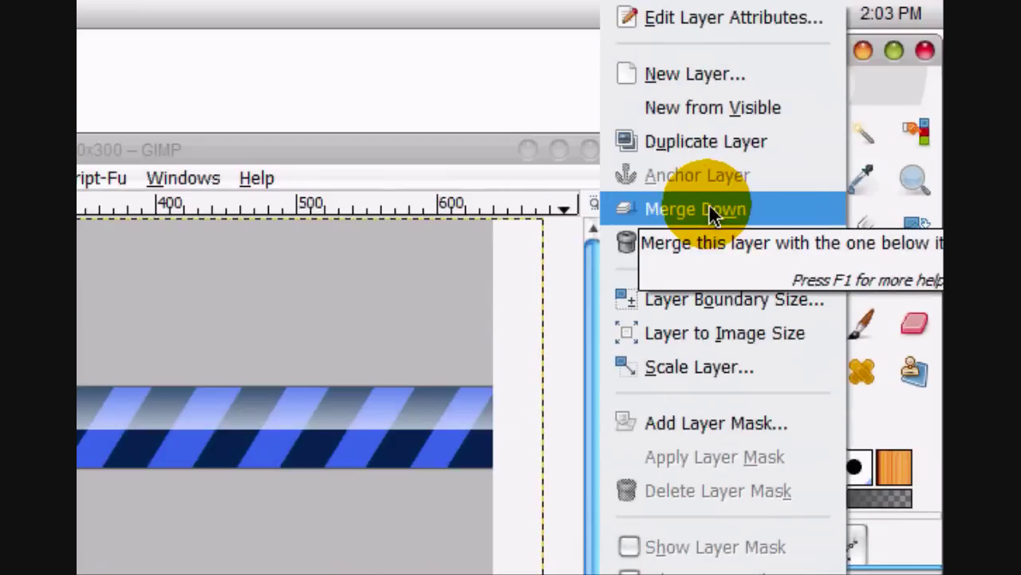
click(713, 214)
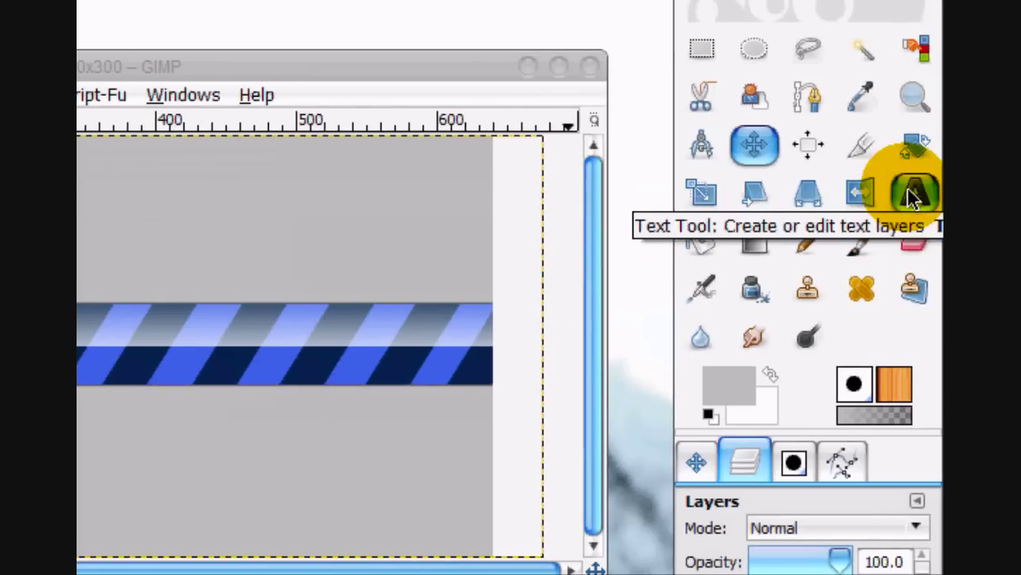
- Add a text layer reading "100%" above the striped band and set its text color to dark gray
click(909, 192)
drag(237, 176, 570, 281)
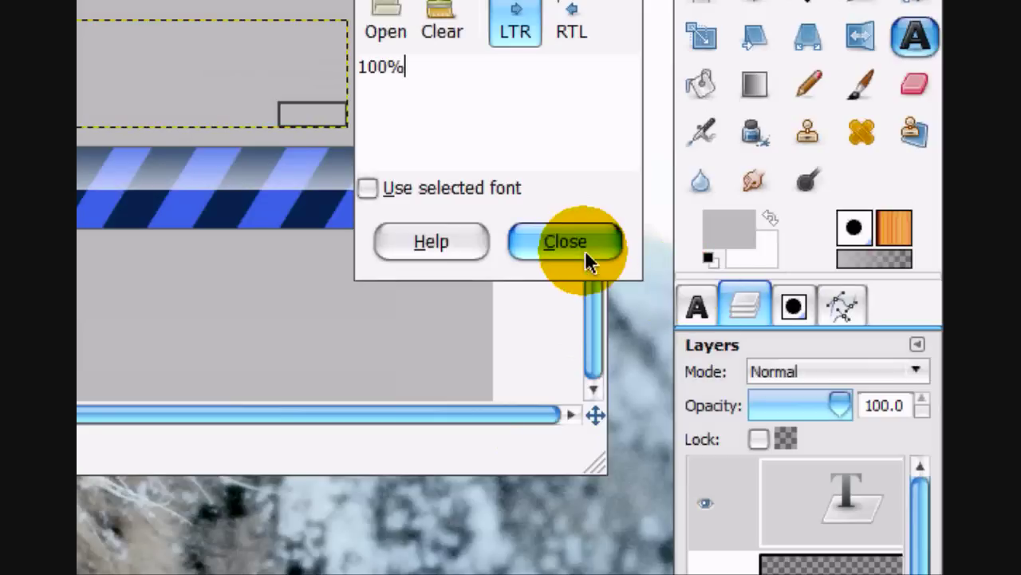
click(805, 405)
click(920, 461)
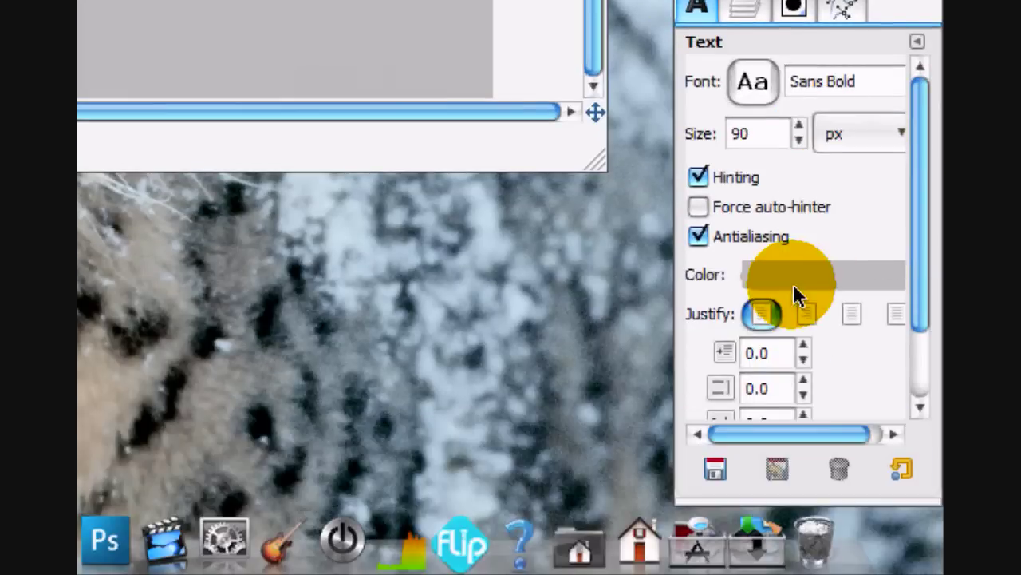
click(794, 286)
click(359, 368)
click(430, 486)
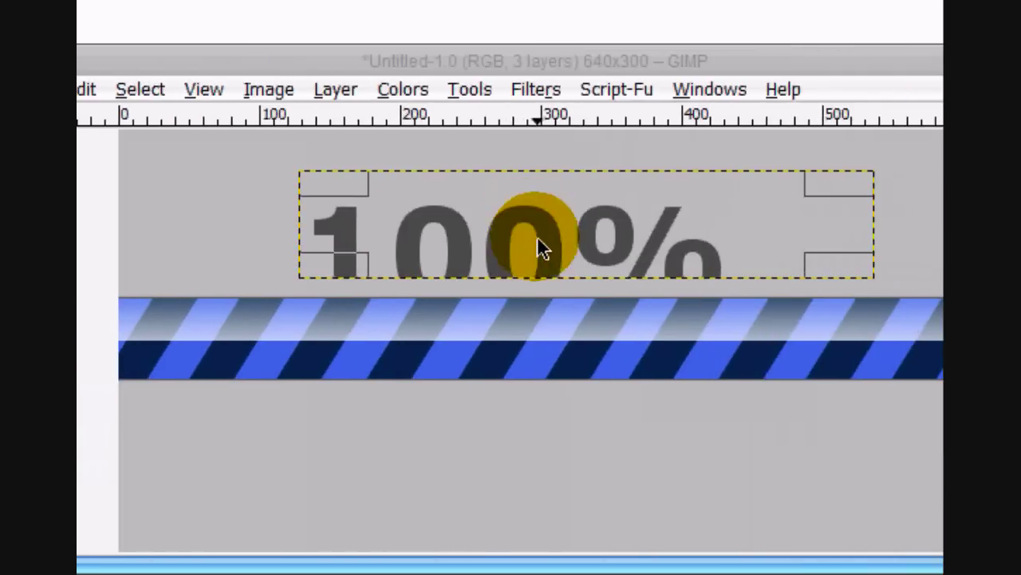
- Extend the "100%" text frame downward to fit the full characters and move the text up above the band
drag(737, 123, 737, 187)
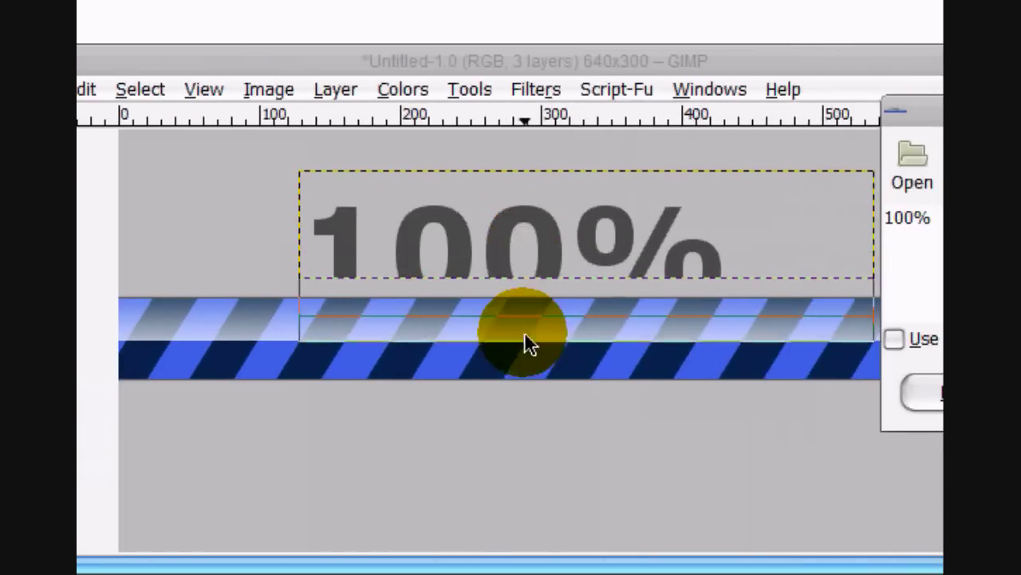
drag(524, 334, 524, 354)
drag(549, 244, 579, 204)
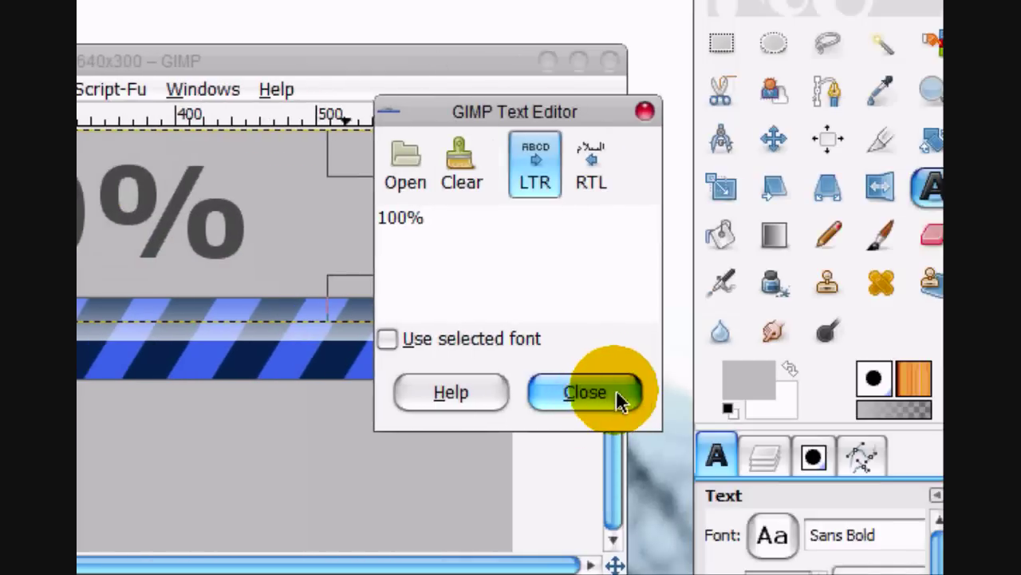
- Finish editing the "100%" text and autocrop its layer to the characters
click(618, 396)
click(392, 176)
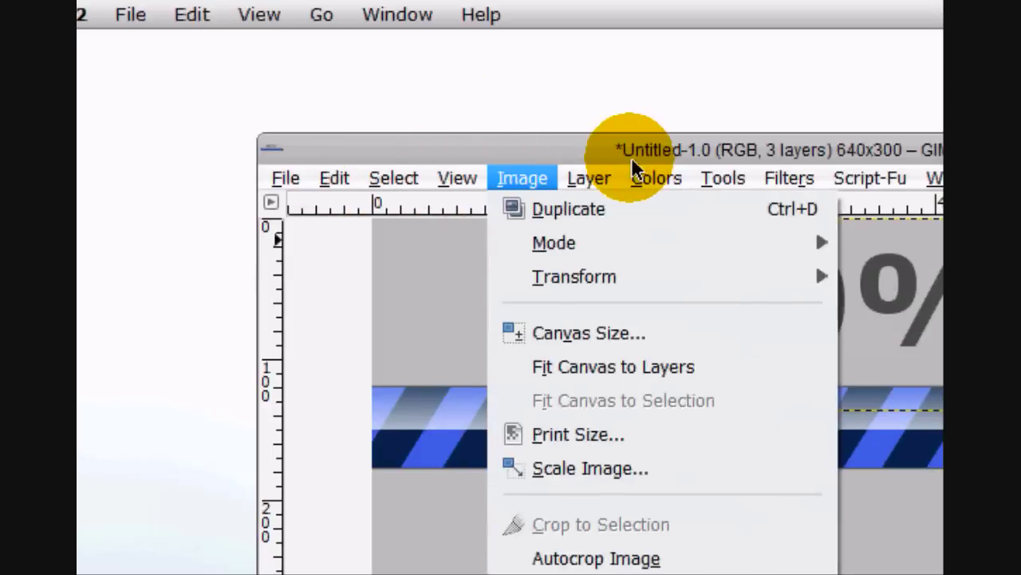
click(660, 157)
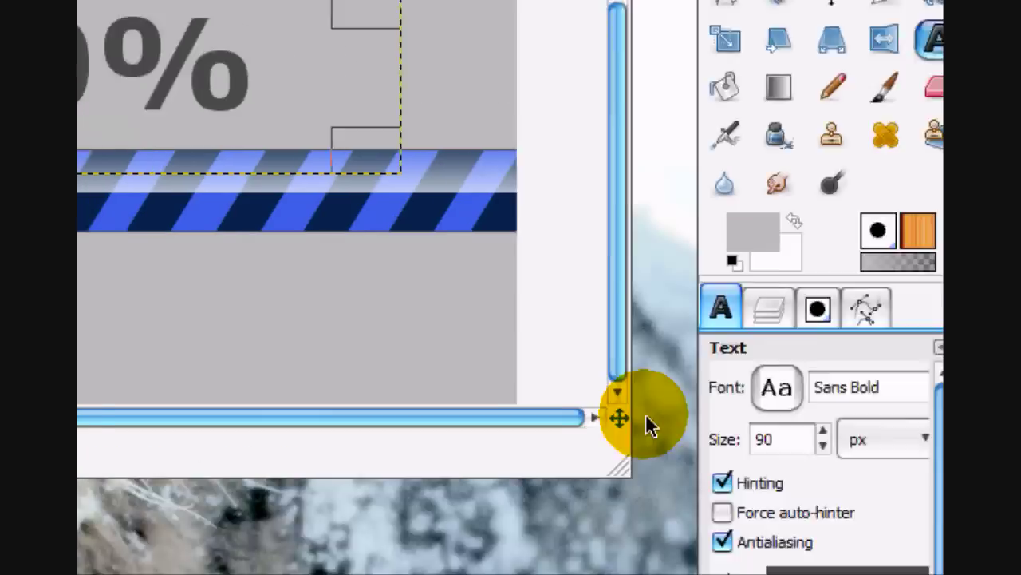
click(775, 315)
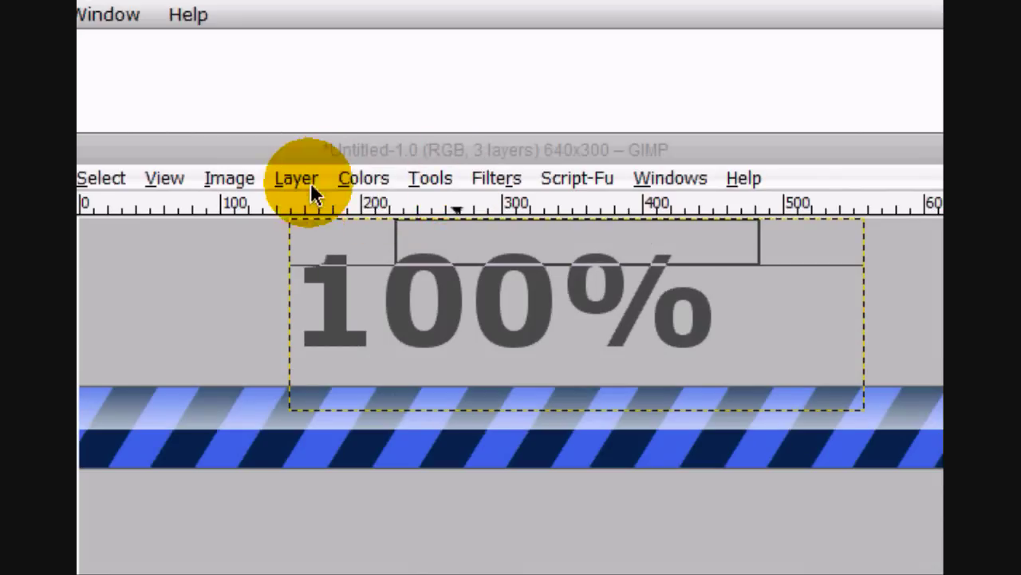
click(296, 178)
click(395, 333)
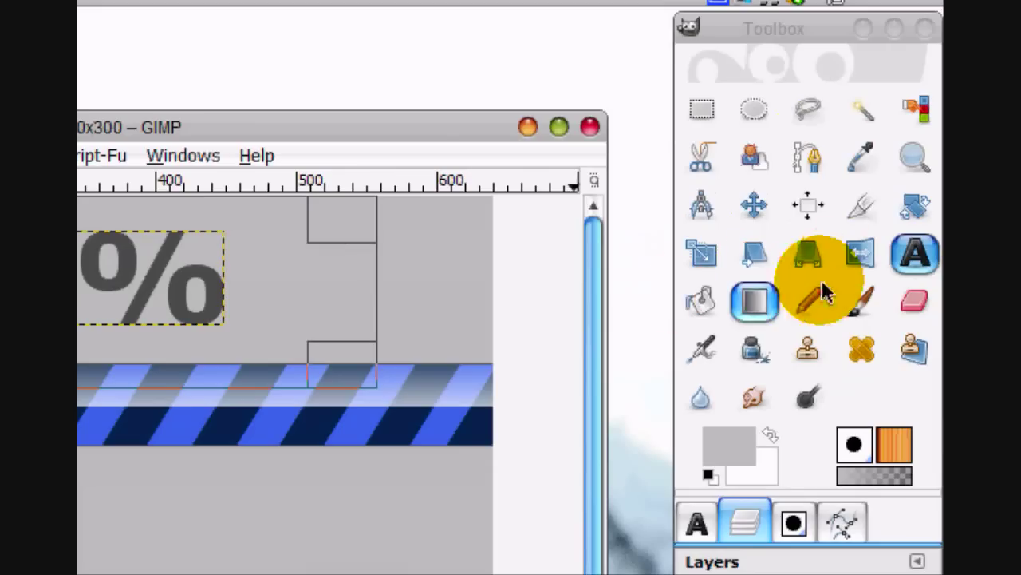
- Center the "100%" text layer horizontally in the image using Align, and move the text up slightly
click(808, 58)
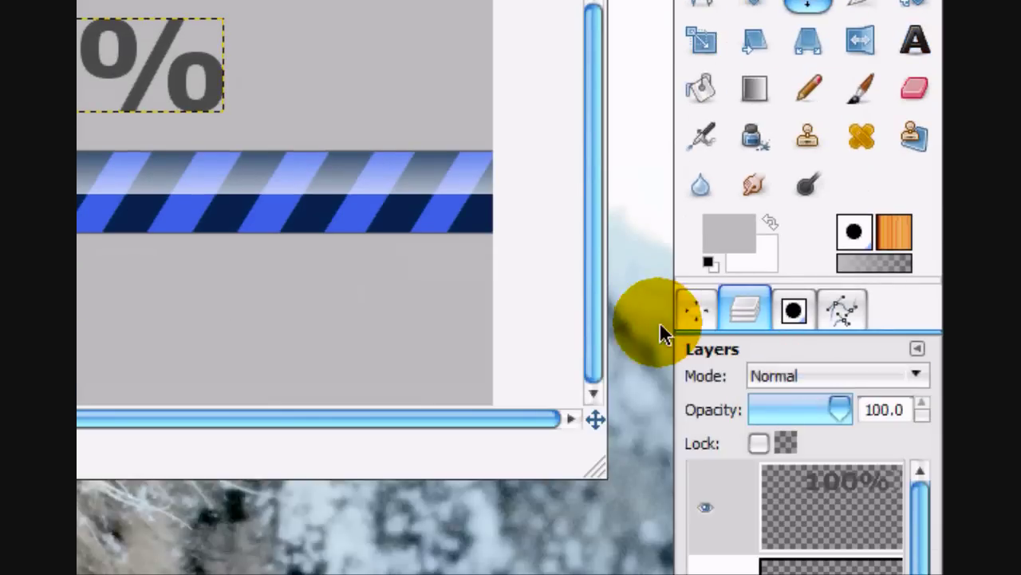
click(696, 523)
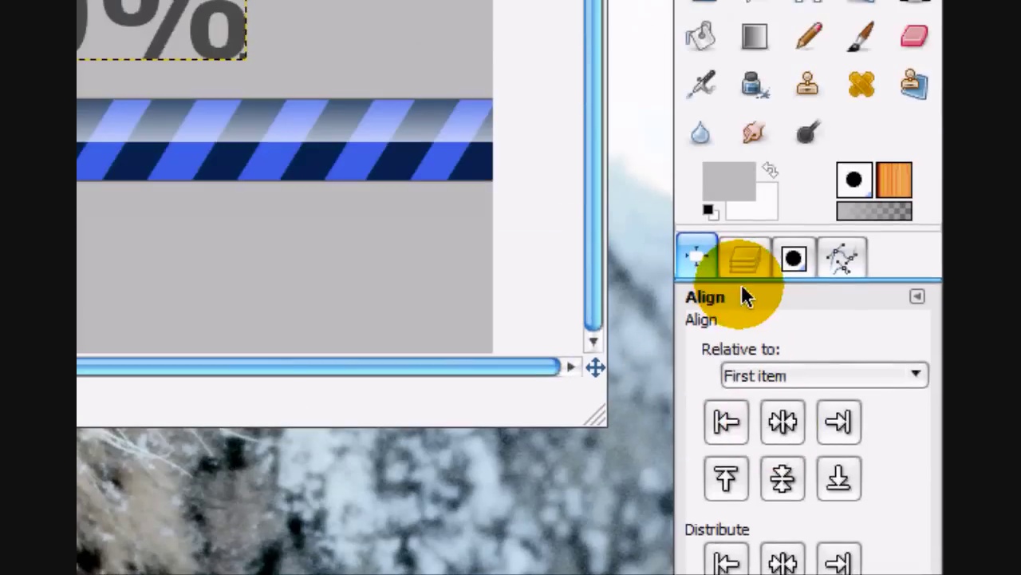
click(743, 263)
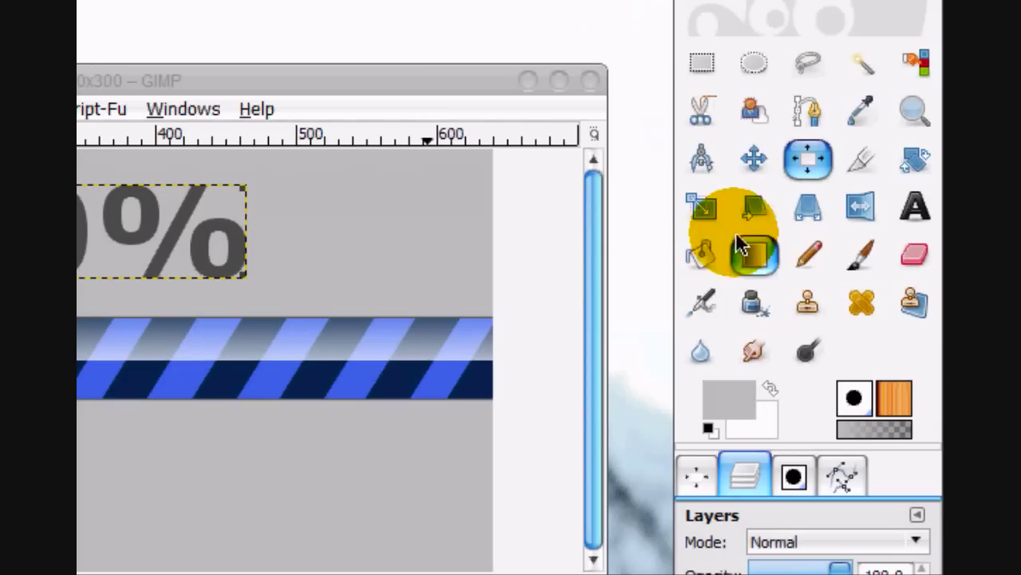
click(752, 159)
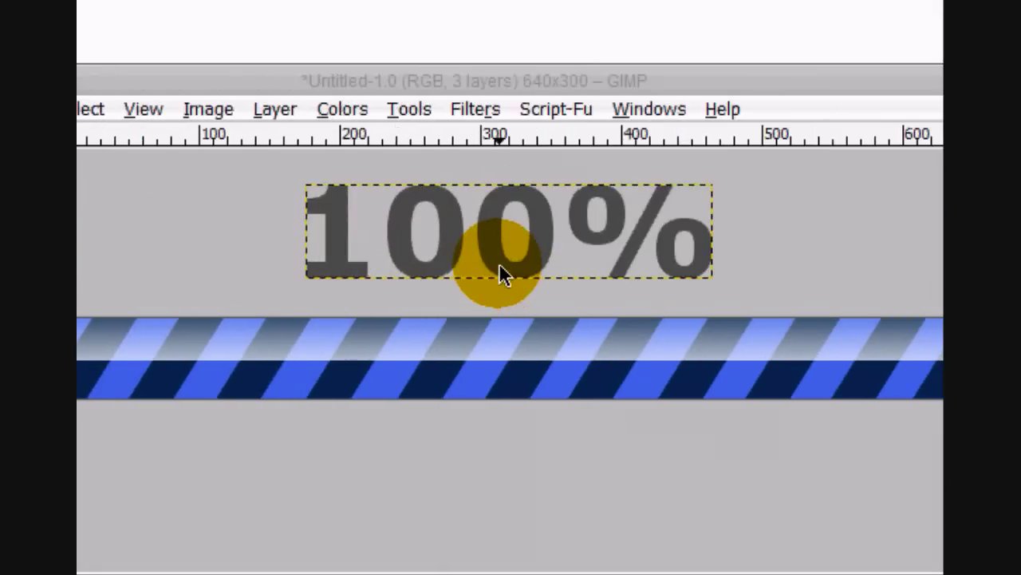
click(499, 271)
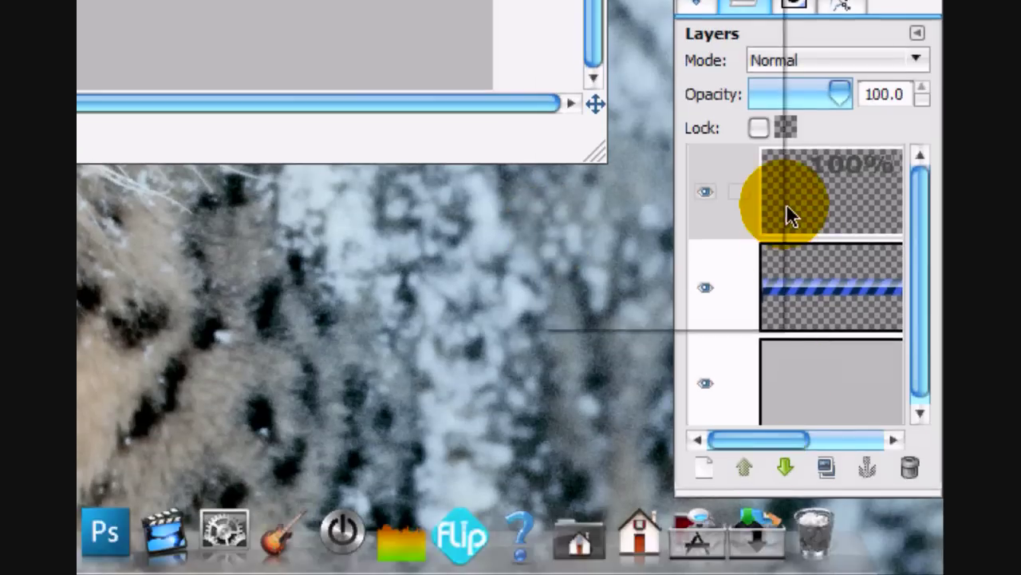
- Turn the "100%" layer's alpha into a selection and add a new transparent layer directly above the striped band layer
right_click(786, 209)
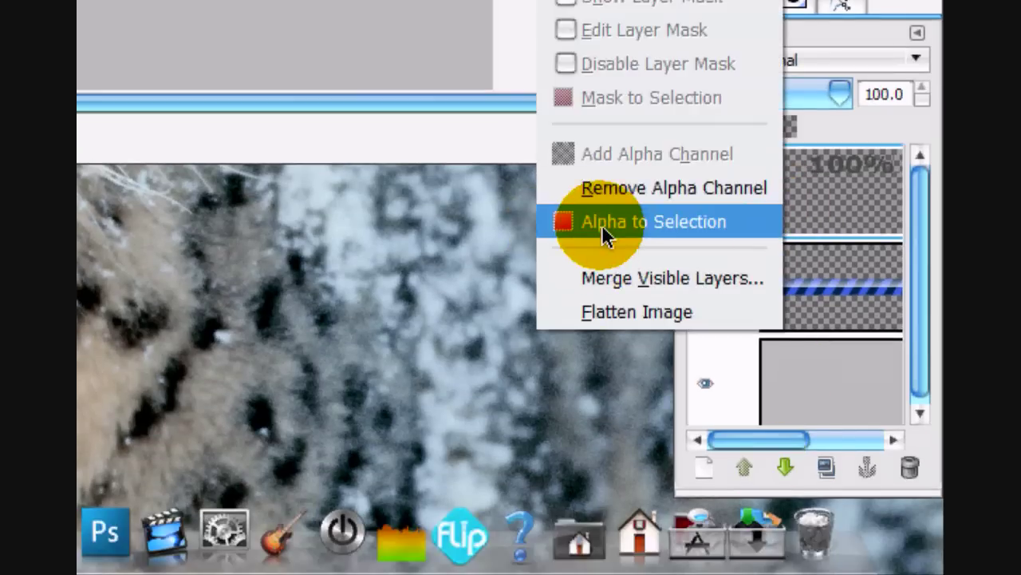
click(604, 227)
click(790, 284)
click(701, 469)
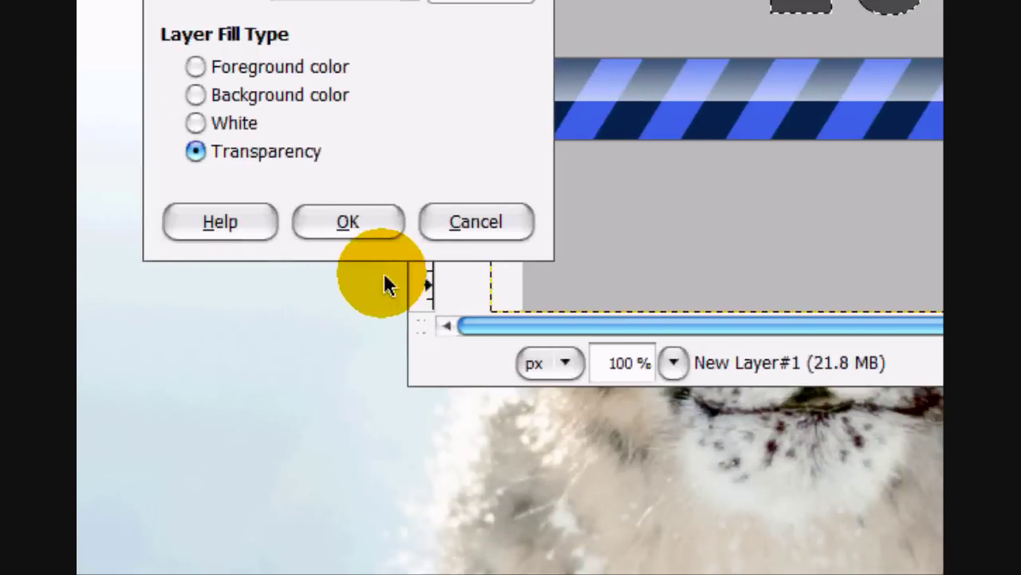
click(343, 221)
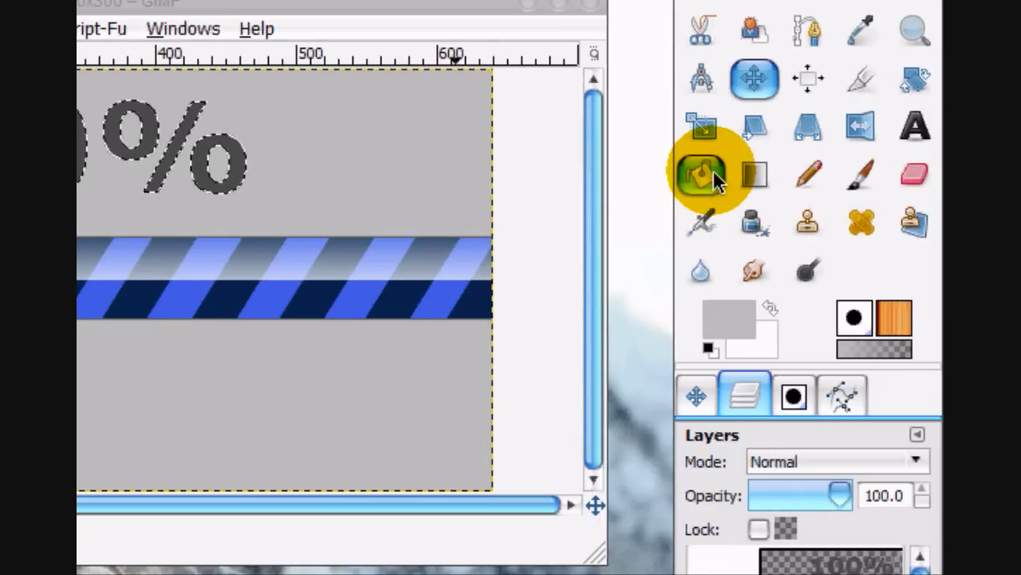
- Fill the text-shaped selection on the new layer with dark gray 292929 and remove the selection
click(702, 174)
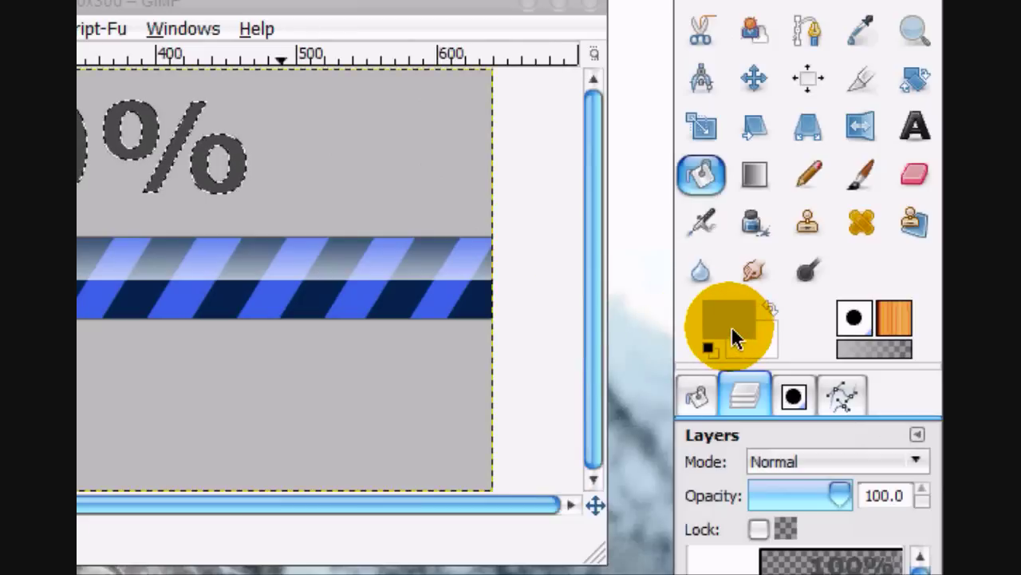
click(731, 328)
click(427, 339)
drag(376, 293, 273, 389)
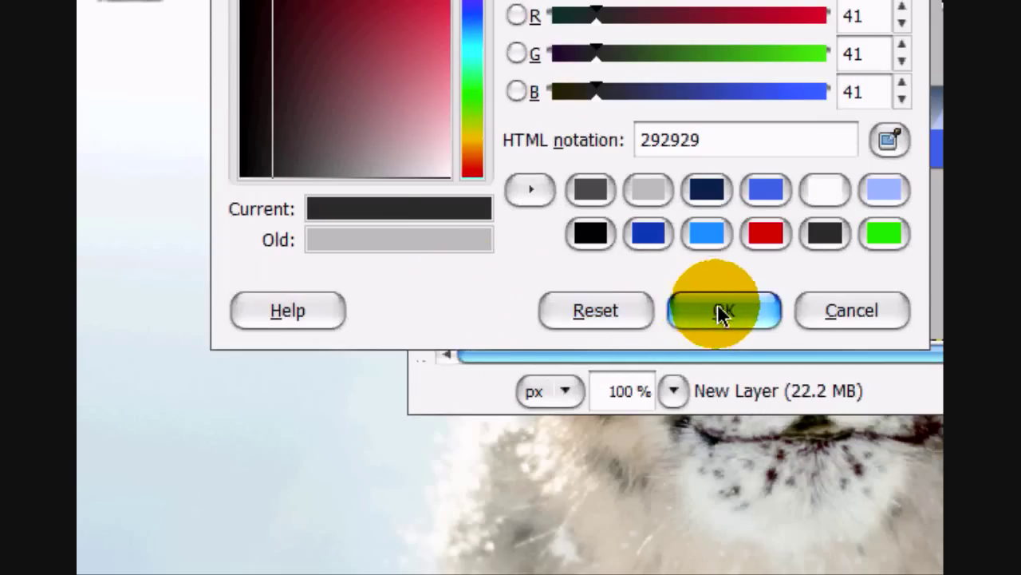
click(718, 310)
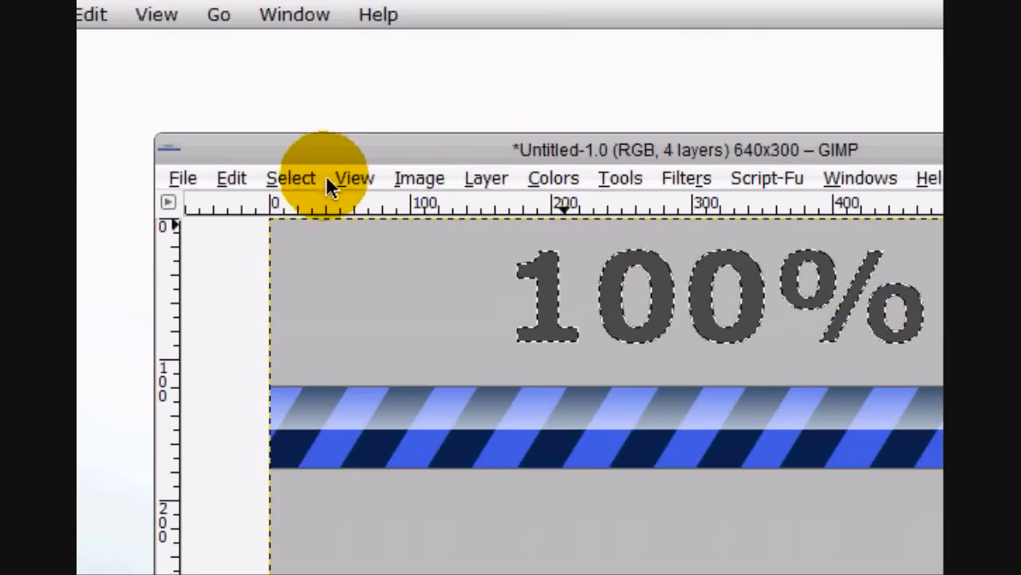
click(313, 64)
click(339, 213)
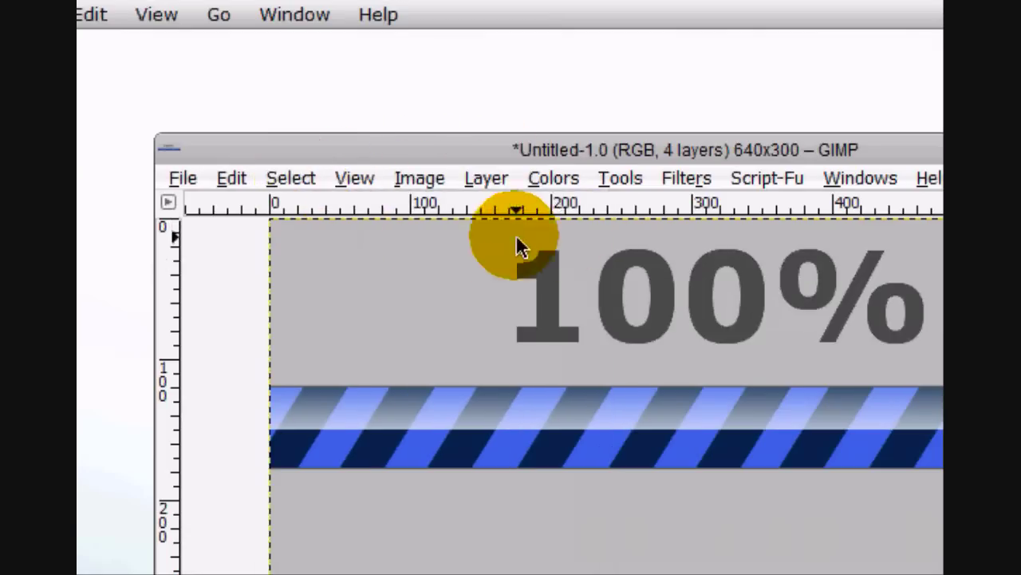
- Apply a Gaussian Blur with a 1.0 px radius to the dark gray text copy layer
click(694, 177)
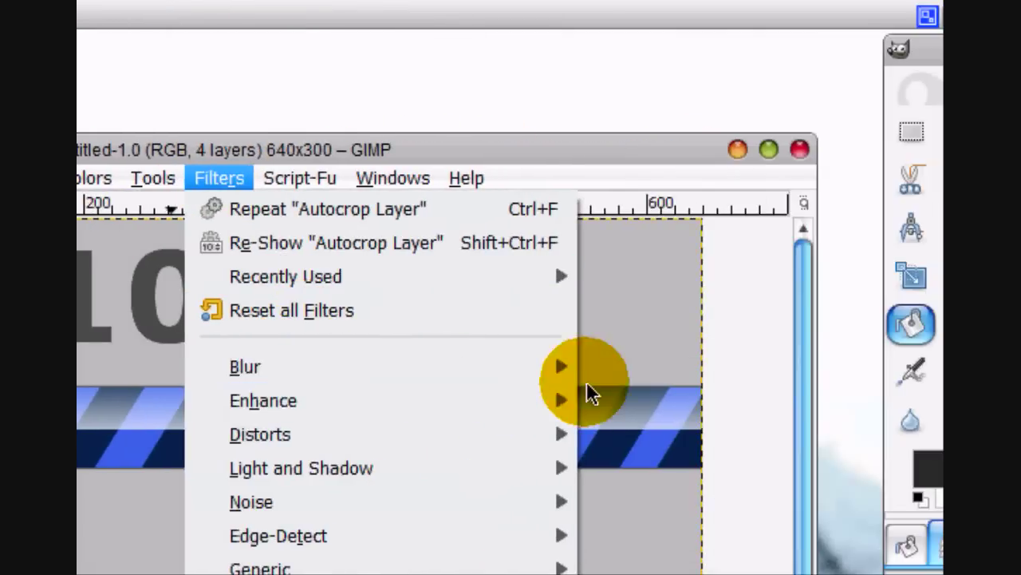
mouse_move(894, 375)
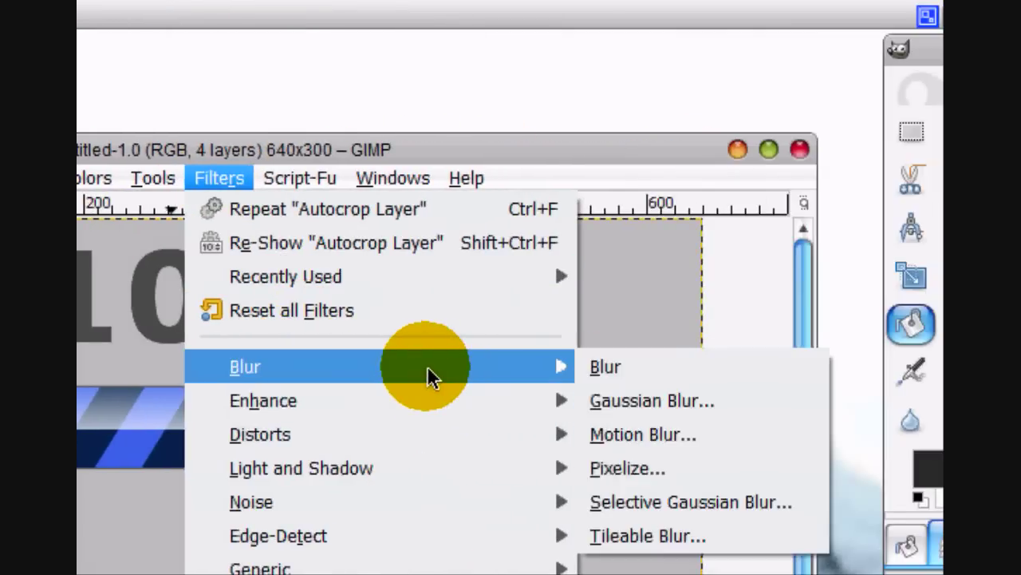
click(639, 405)
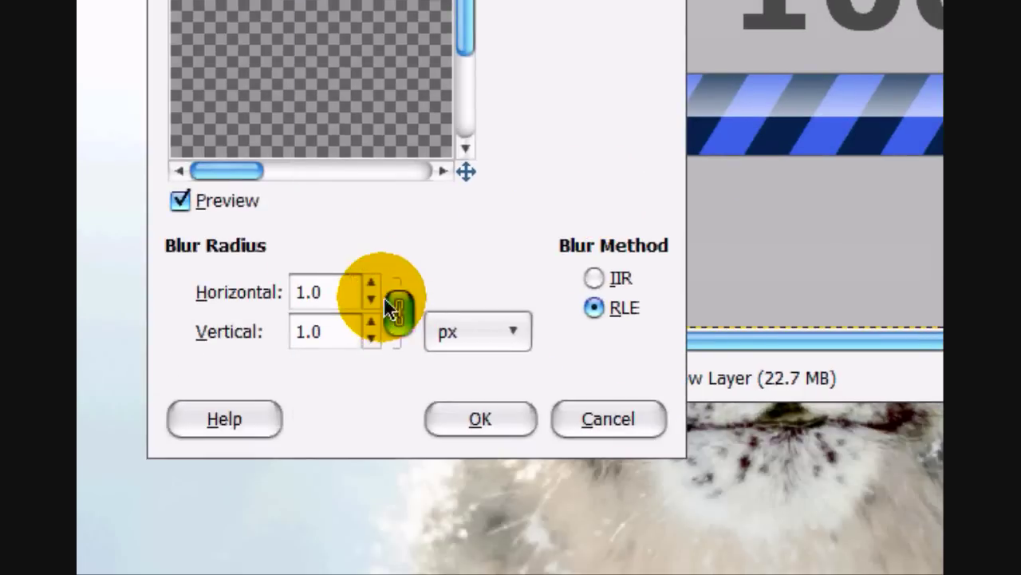
click(481, 419)
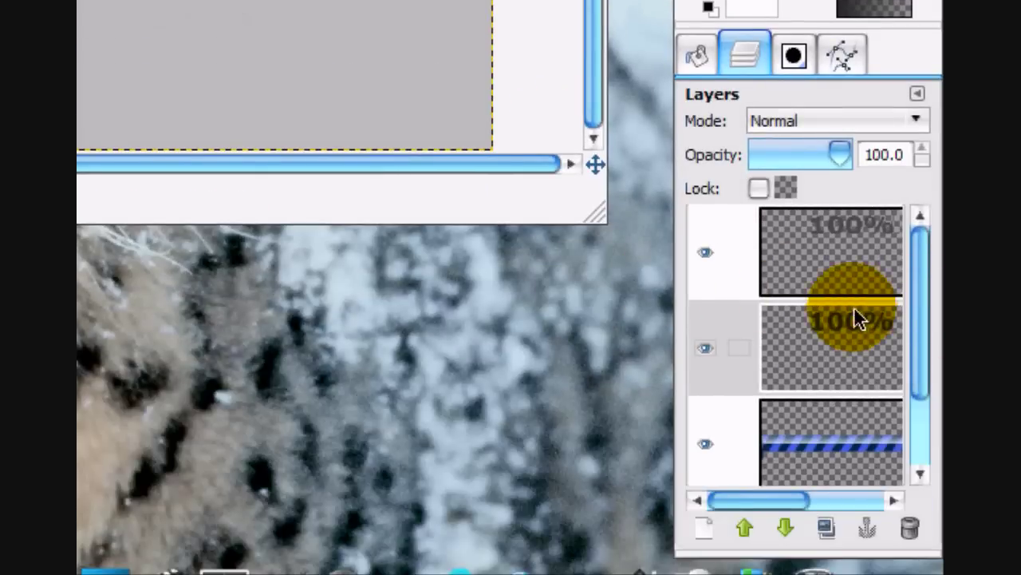
- Nudge the original "100%" text layer slightly up and to the right of its blurred dark copy with the Move tool
click(844, 238)
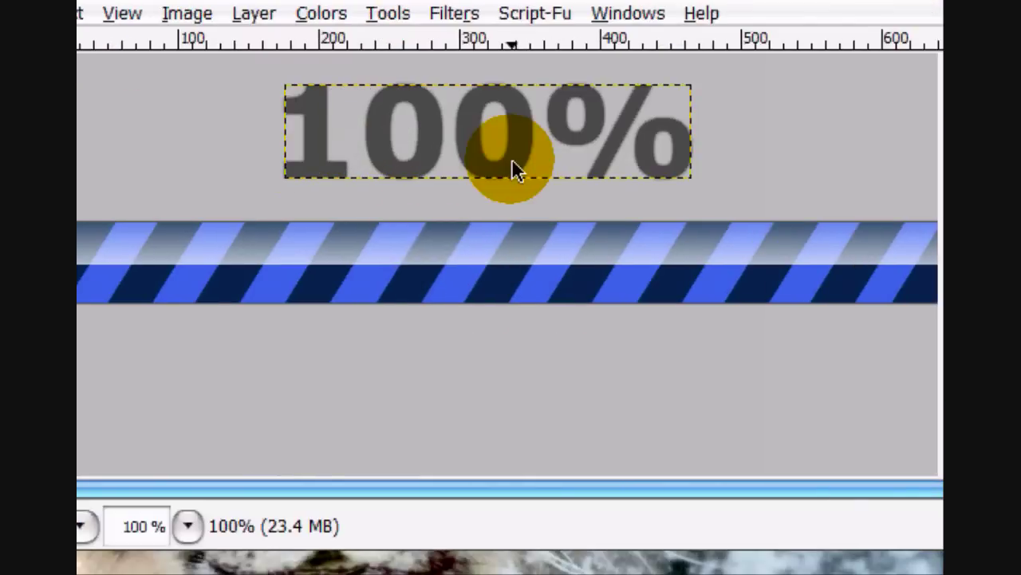
click(511, 159)
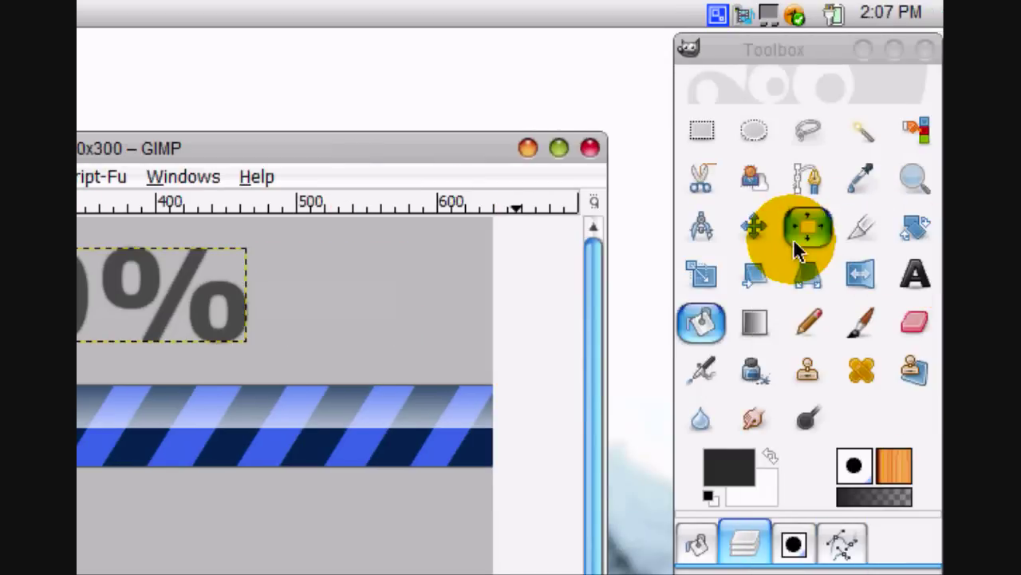
click(754, 226)
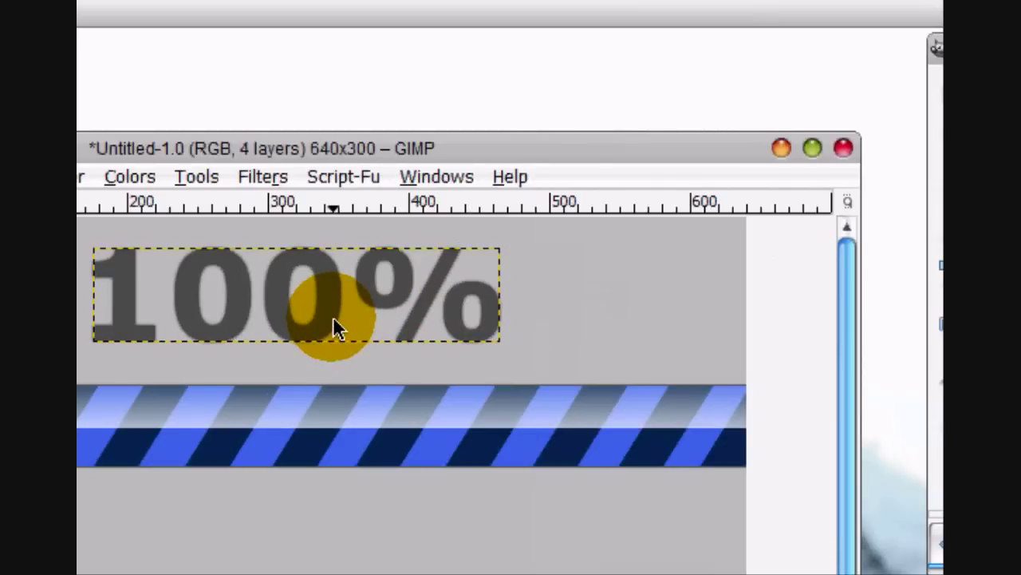
key(Up)
key(Right)
key(Right)
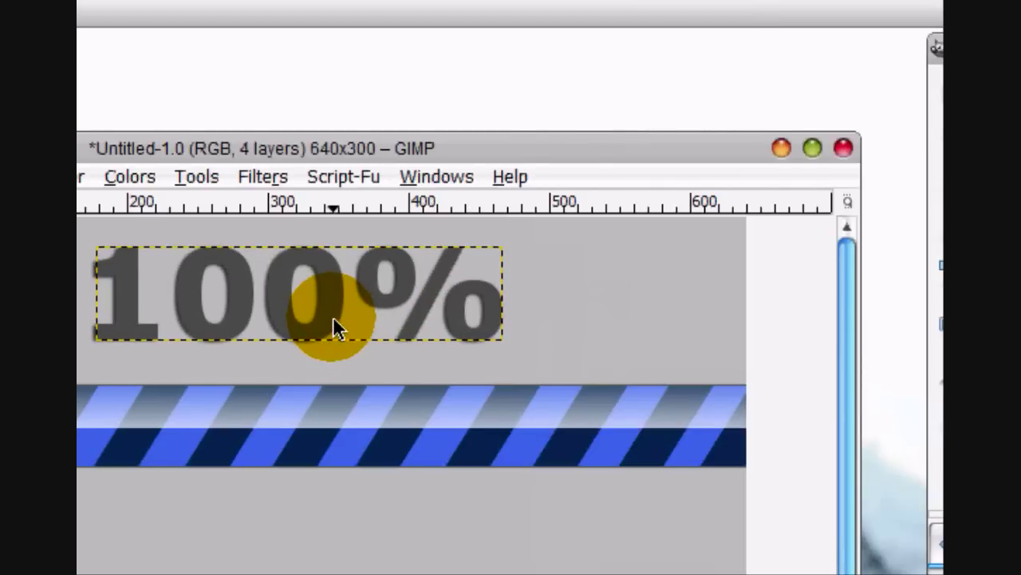
key(Up)
key(Right)
key(Up)
key(Right)
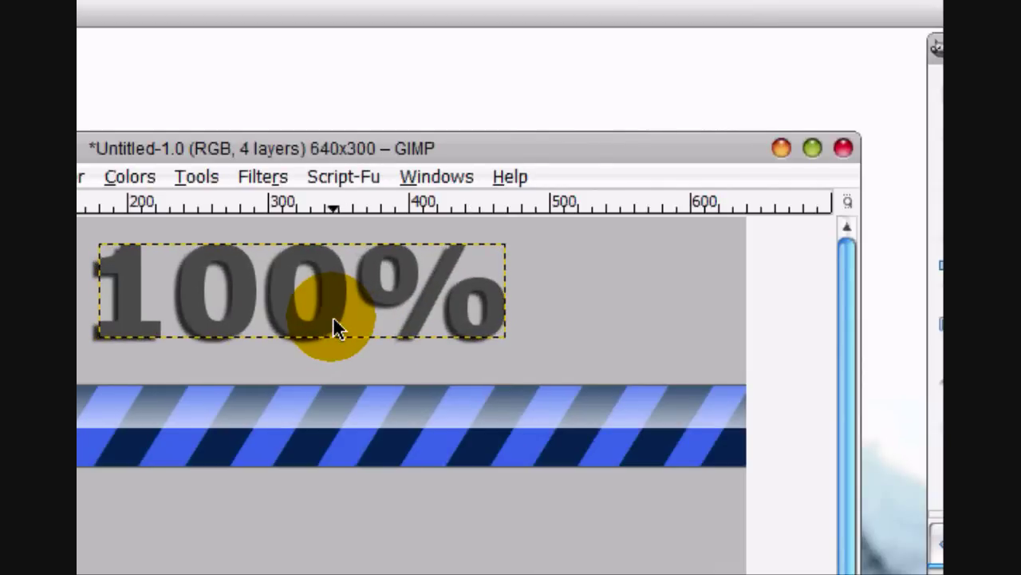
key(Down)
key(Down)
key(Left)
key(Left)
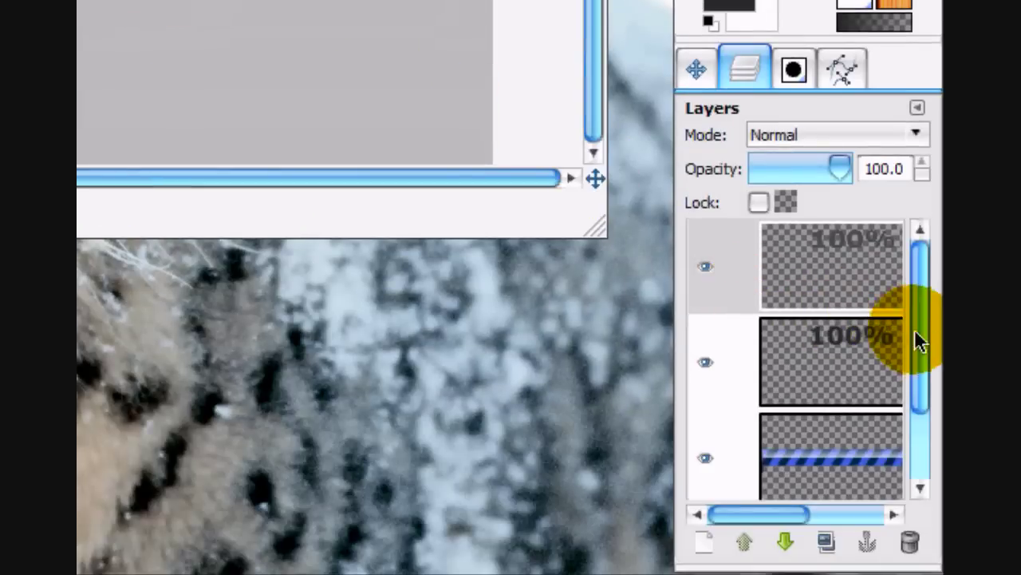
- Make the Background layer the active layer
drag(915, 332, 913, 426)
click(832, 428)
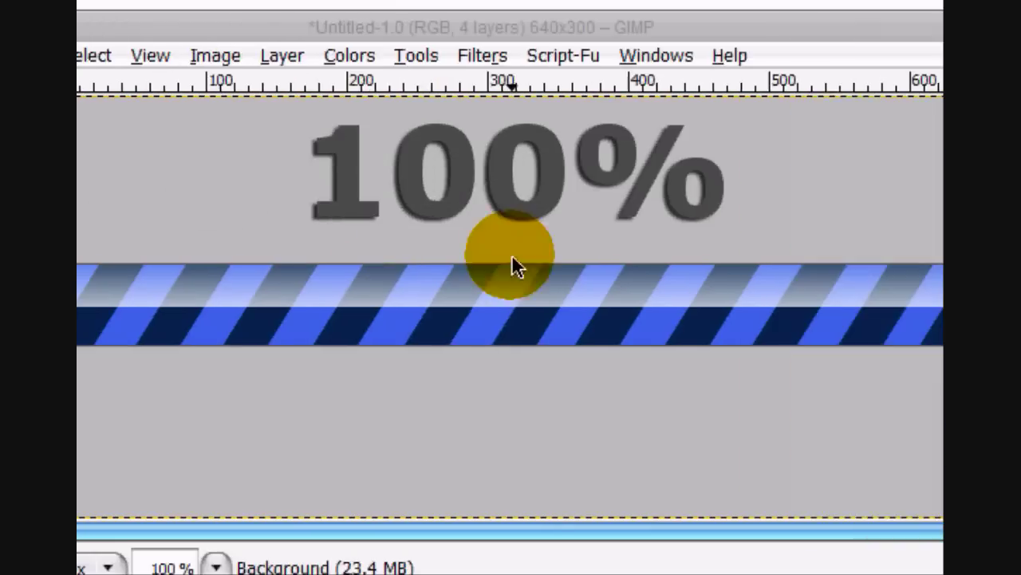